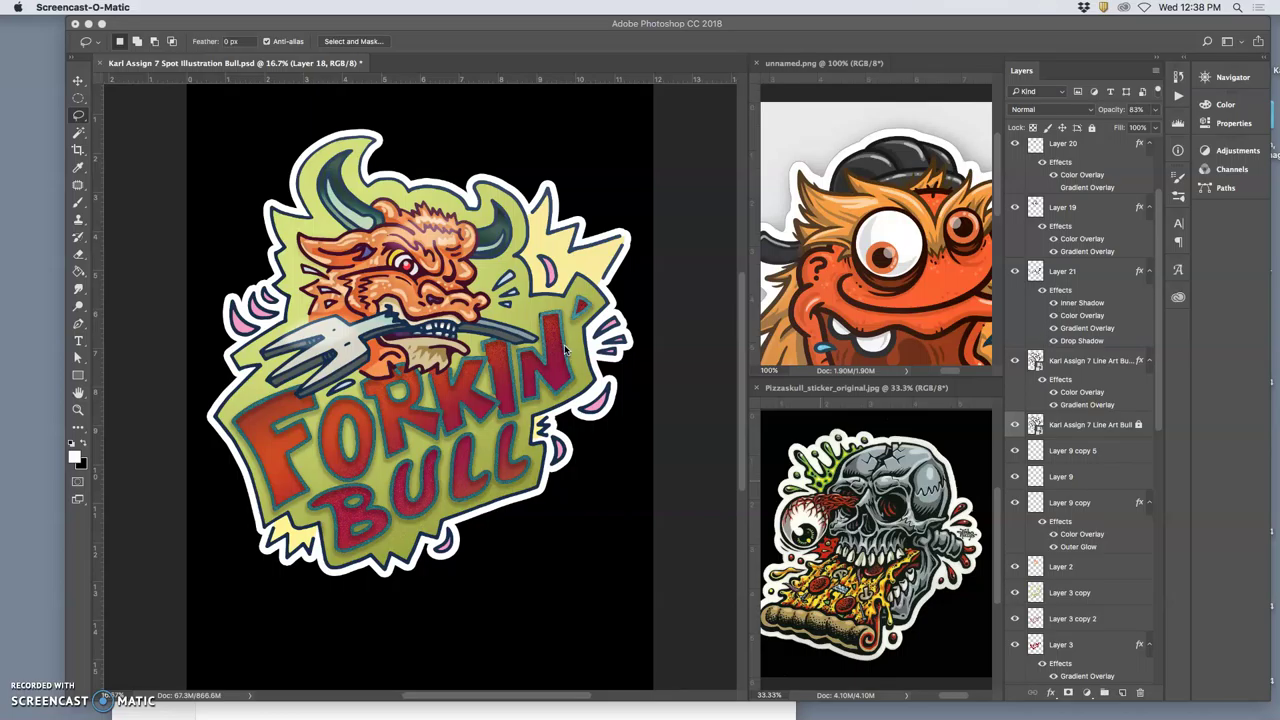
Bring Photoshop to the front and save the Forkin' Bull illustration document.
click(1114, 404)
click(688, 325)
click(282, 32)
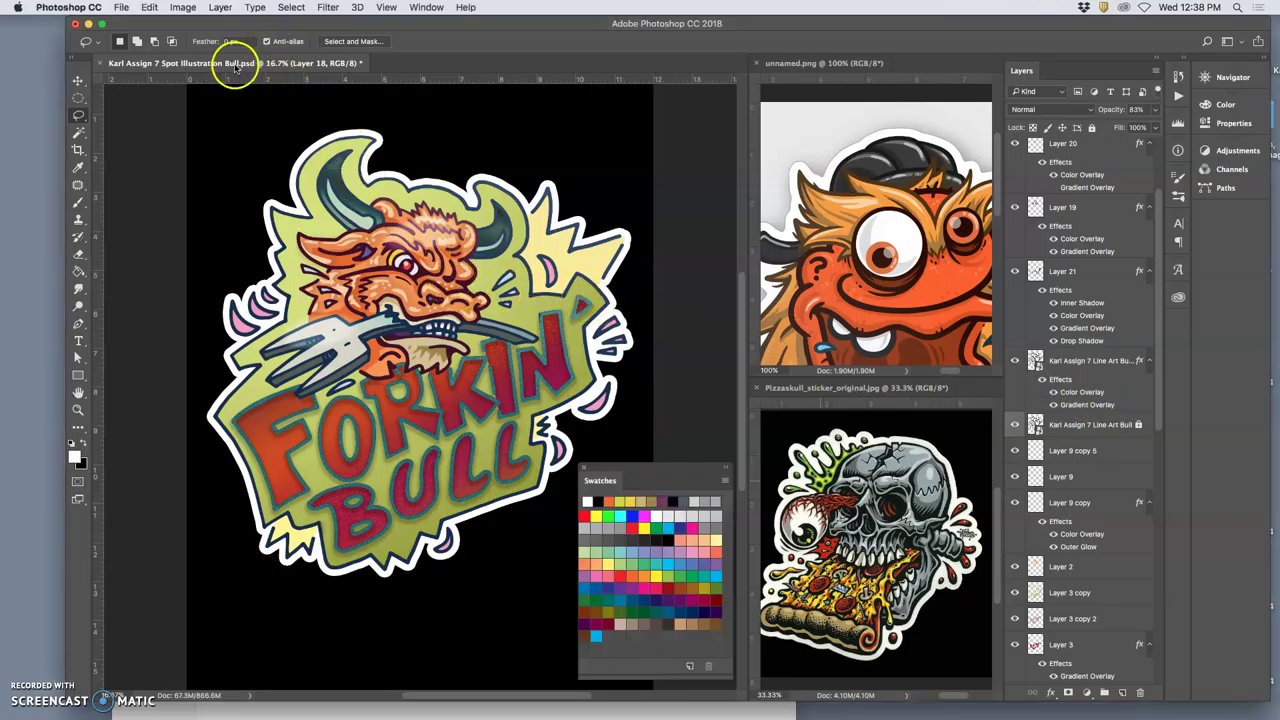
key(super+s)
Hide the Blank Black and Blank Gray copy background layers, leaving Layer 1 with its white outline shown.
click(907, 343)
scroll(1077, 378, down, 10)
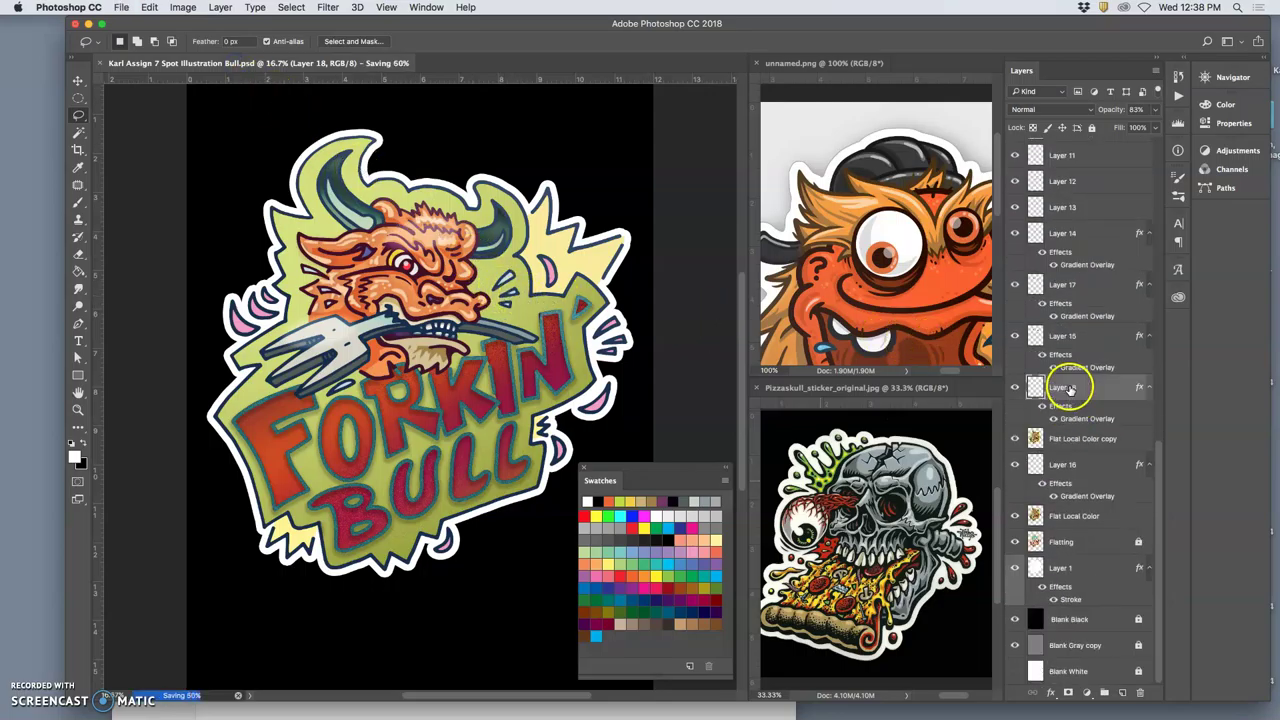
click(1015, 567)
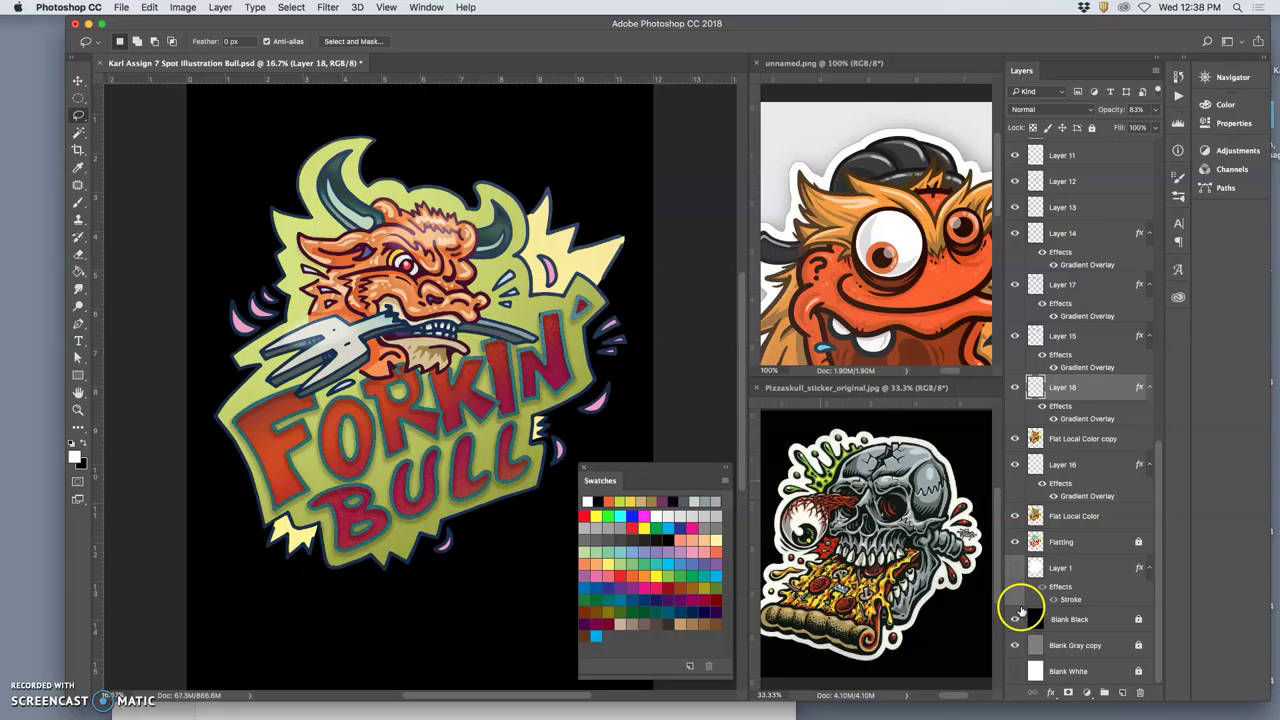
click(1015, 620)
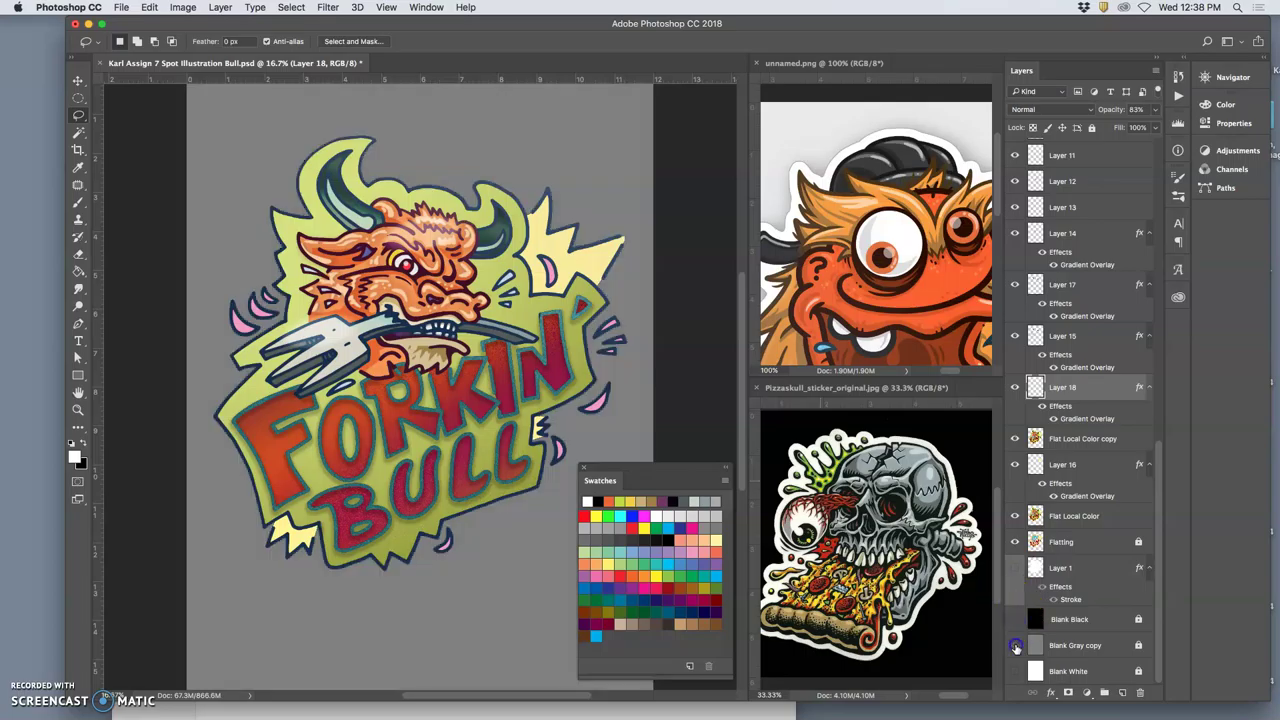
click(1015, 646)
click(1015, 567)
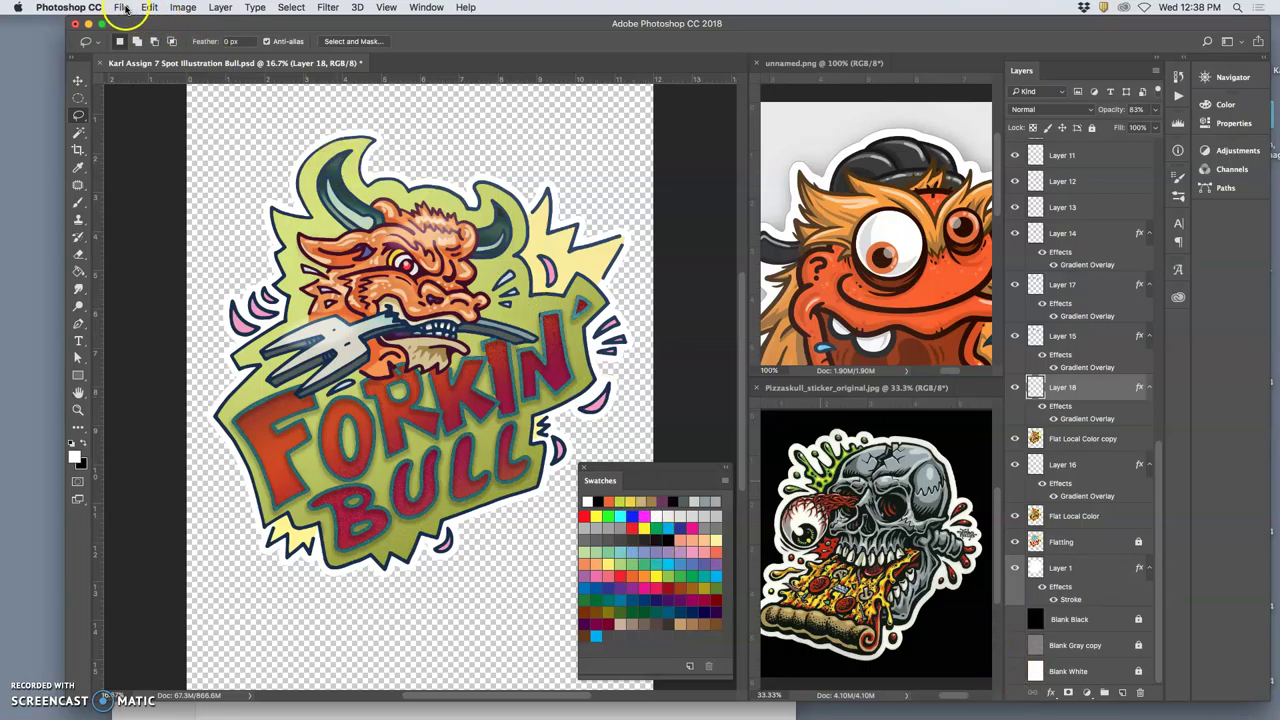
Save the color illustration with transparent background to the Desktop as a PNG, using the large file size (fastest saving) option.
click(125, 9)
key(Escape)
key(super+shift+s)
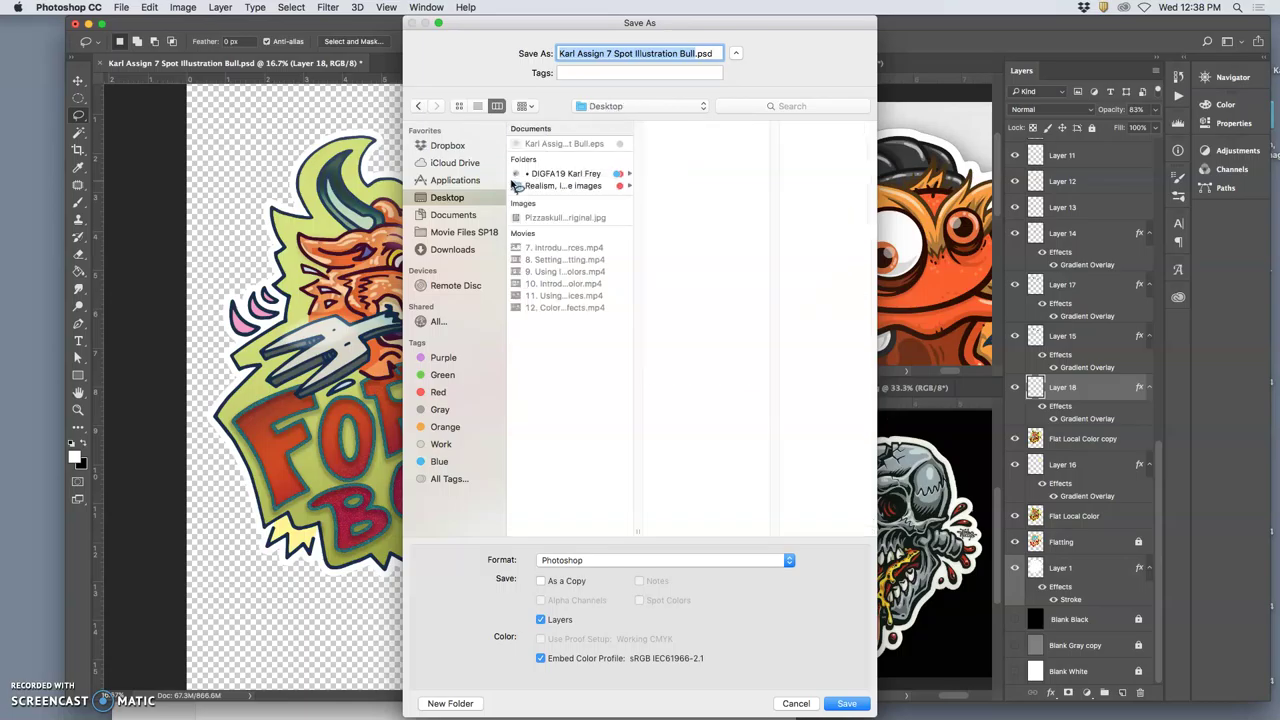
click(686, 561)
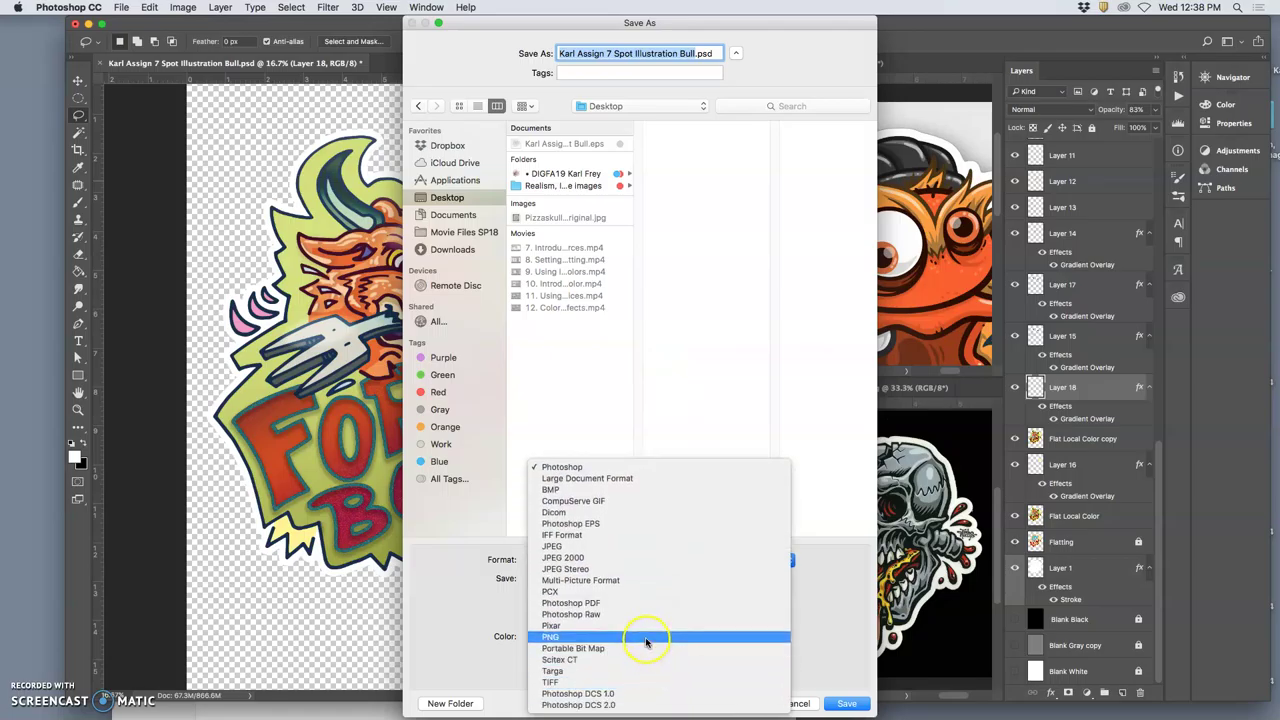
click(646, 640)
click(847, 705)
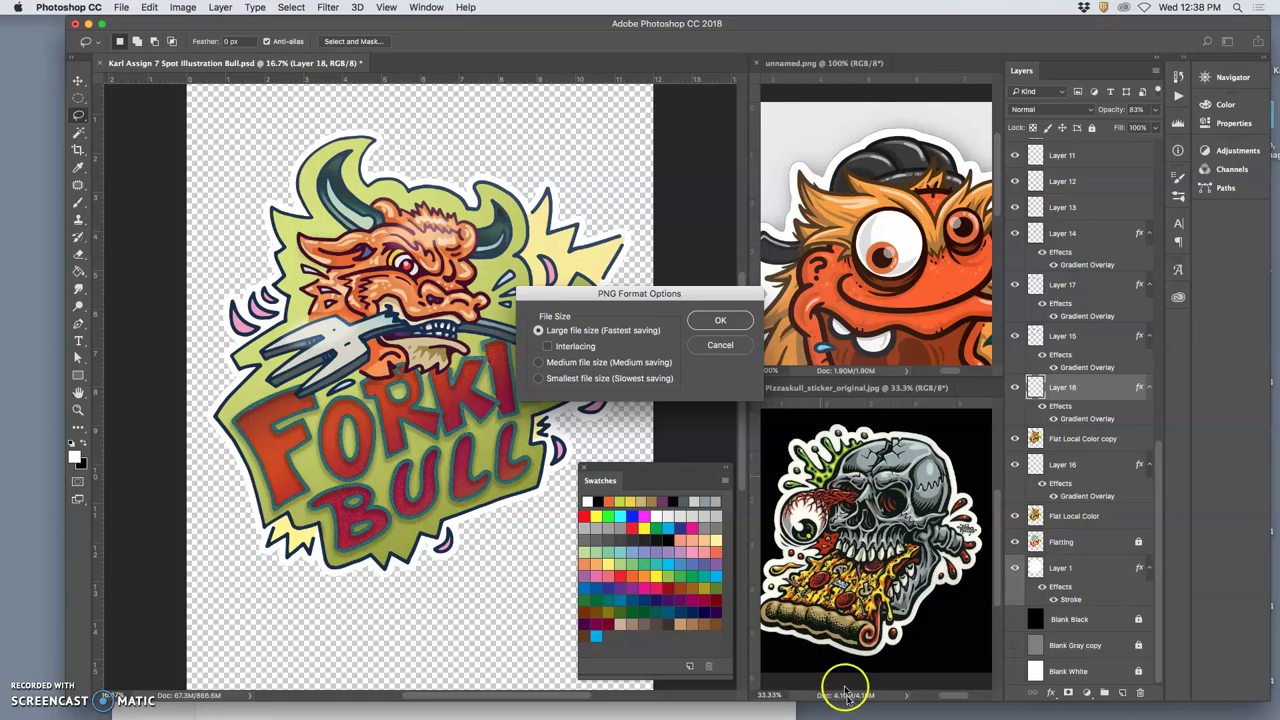
click(720, 321)
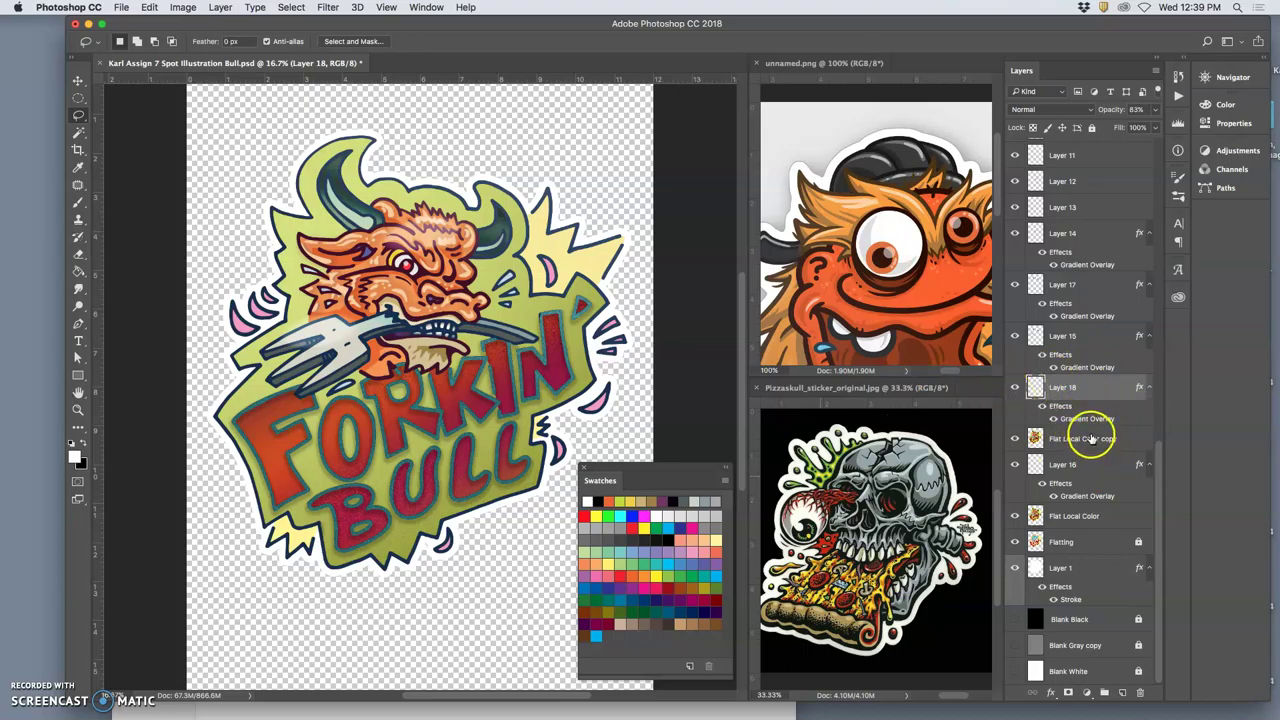
Hide the Flatting layer, Flat Local Color and its copy, and Layers 10 through 18.
click(1014, 541)
click(1014, 516)
click(1014, 438)
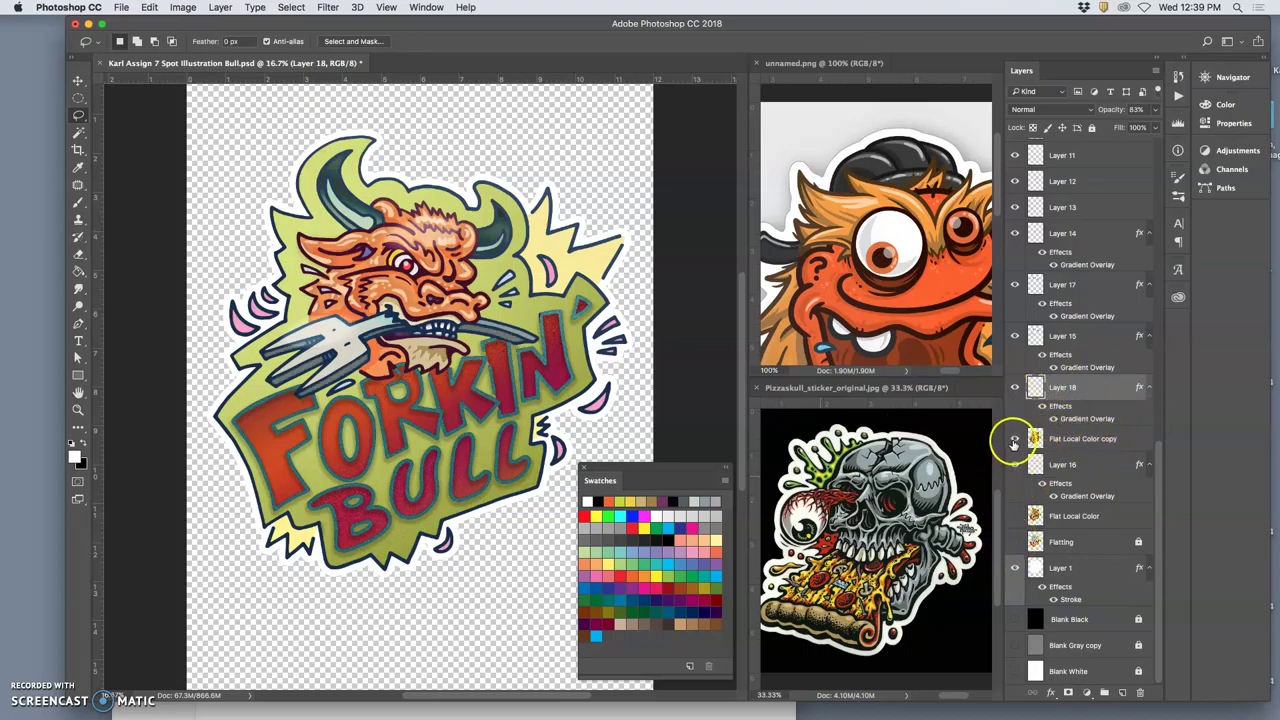
click(1014, 465)
click(1014, 387)
click(1014, 336)
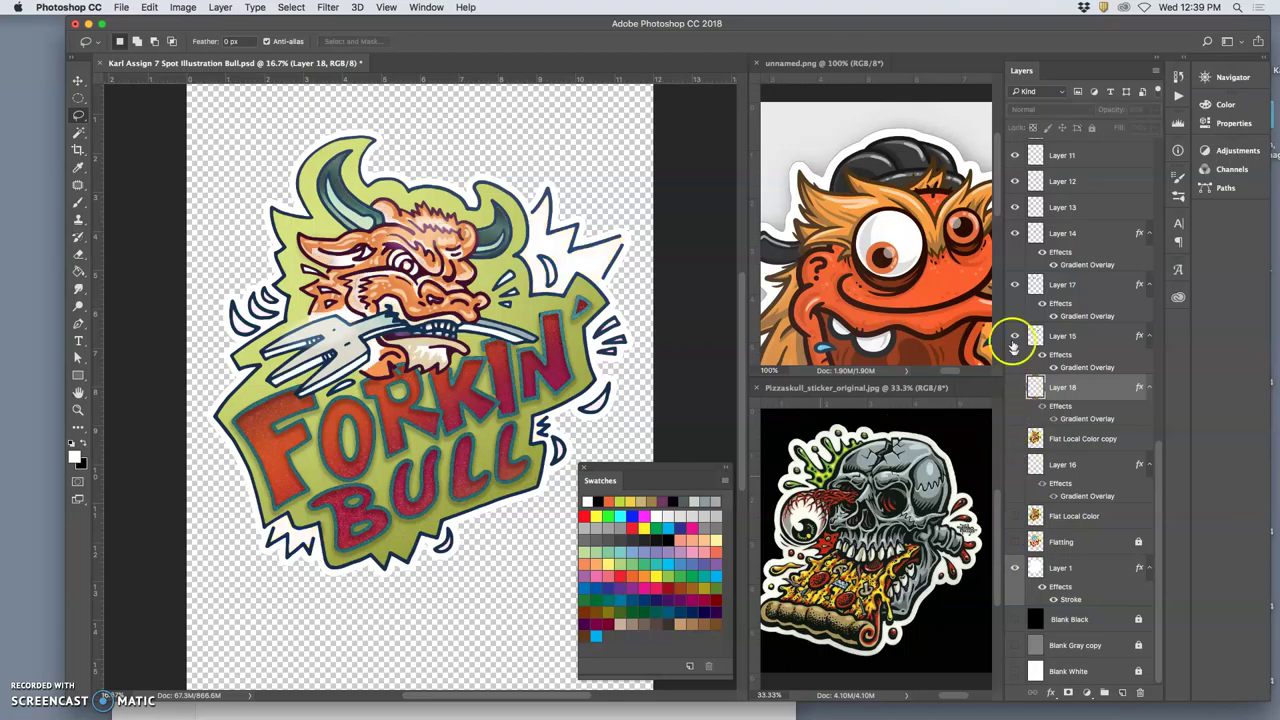
click(1014, 285)
scroll(1014, 300, up, 5)
click(1015, 355)
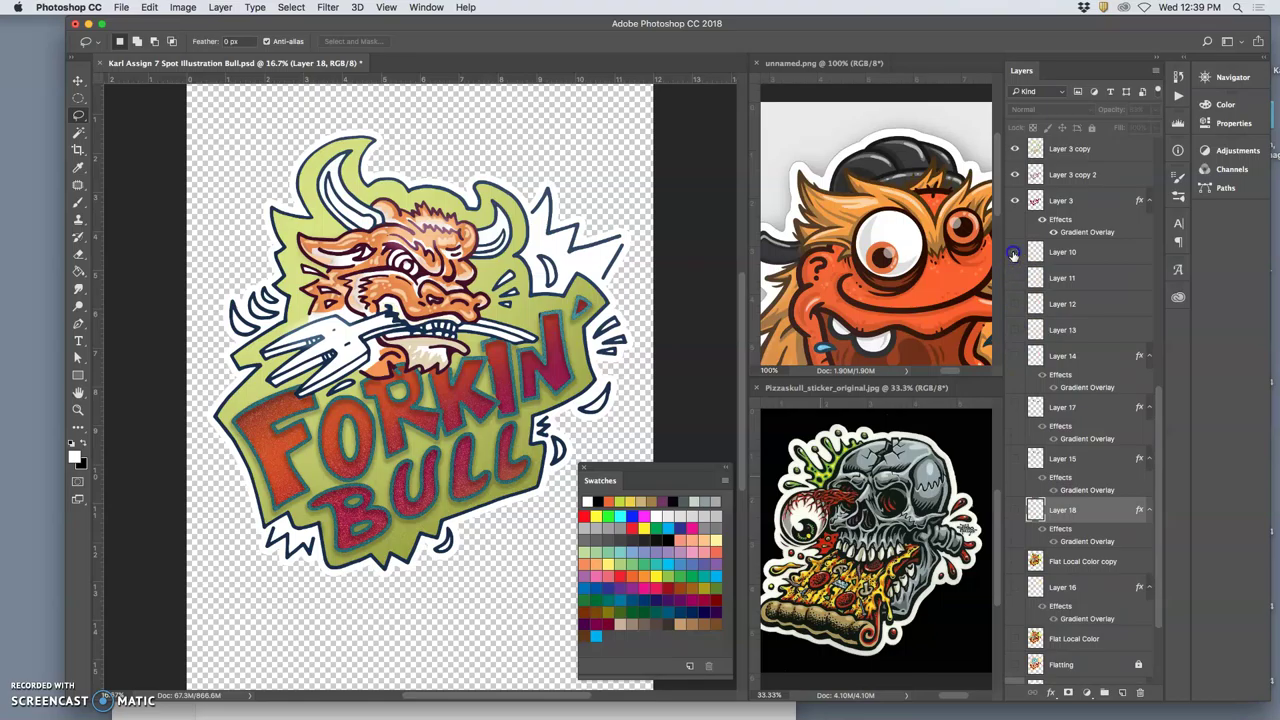
Hide Layer 3 and its two copies, Layer 2, and Layer 9 with its two copies.
scroll(1014, 260, up, 8)
click(1014, 383)
click(1014, 357)
click(1014, 331)
click(1014, 306)
click(1014, 241)
click(1014, 215)
click(1014, 189)
scroll(1048, 245, up, 7)
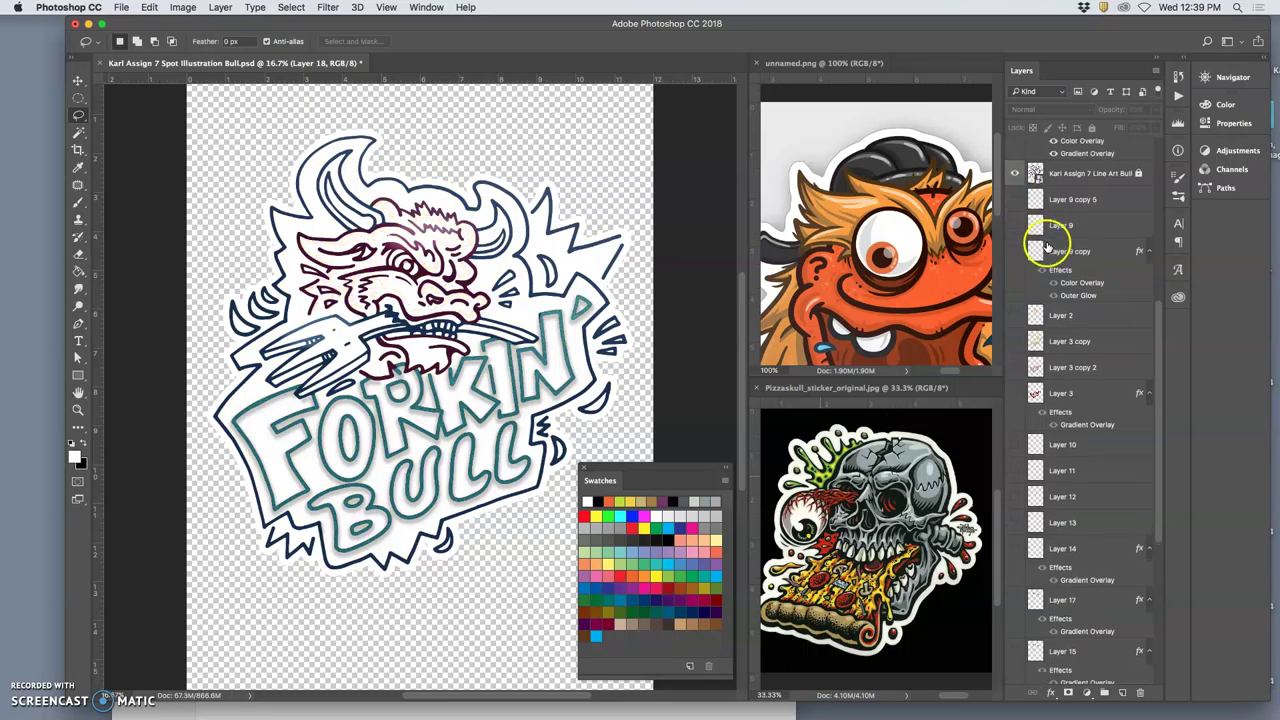
Hide the line art copy with effects, Layers 19 to 21, and the four Color Hold Effects layers, leaving the black line art.
scroll(1065, 295, up, 3)
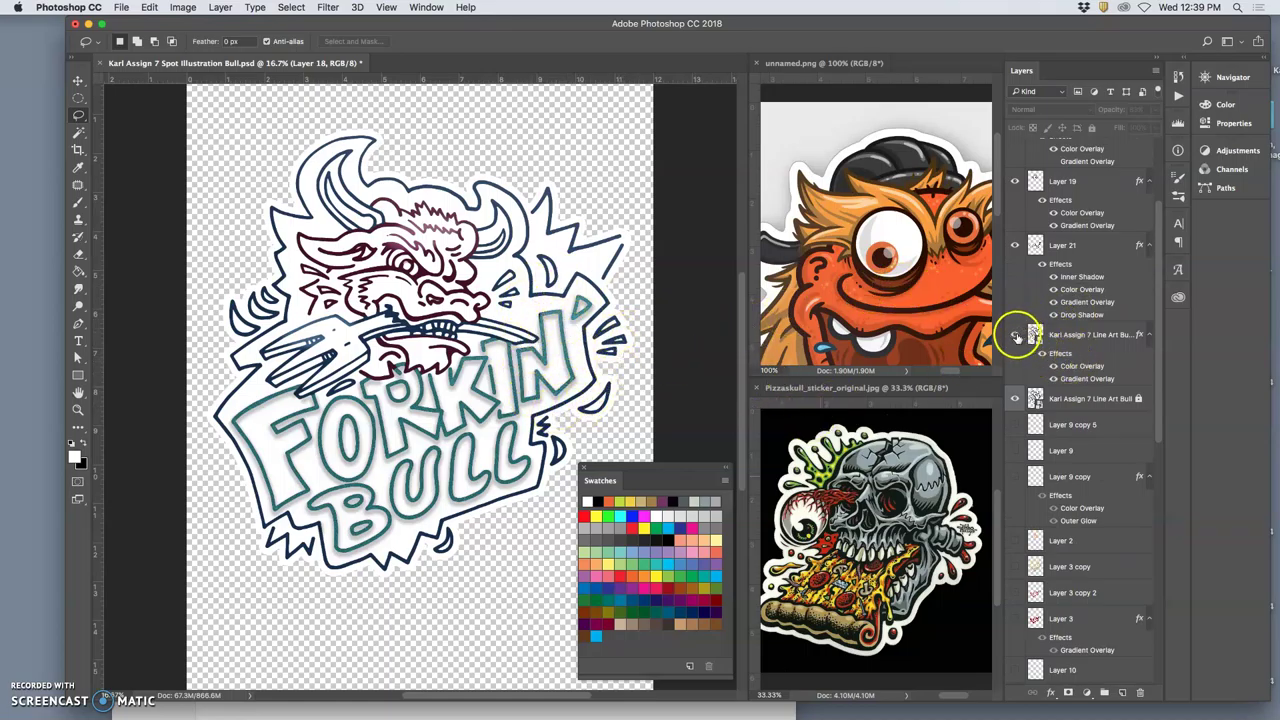
click(1016, 246)
click(1015, 181)
scroll(1045, 225, up, 3)
click(1016, 258)
click(1013, 230)
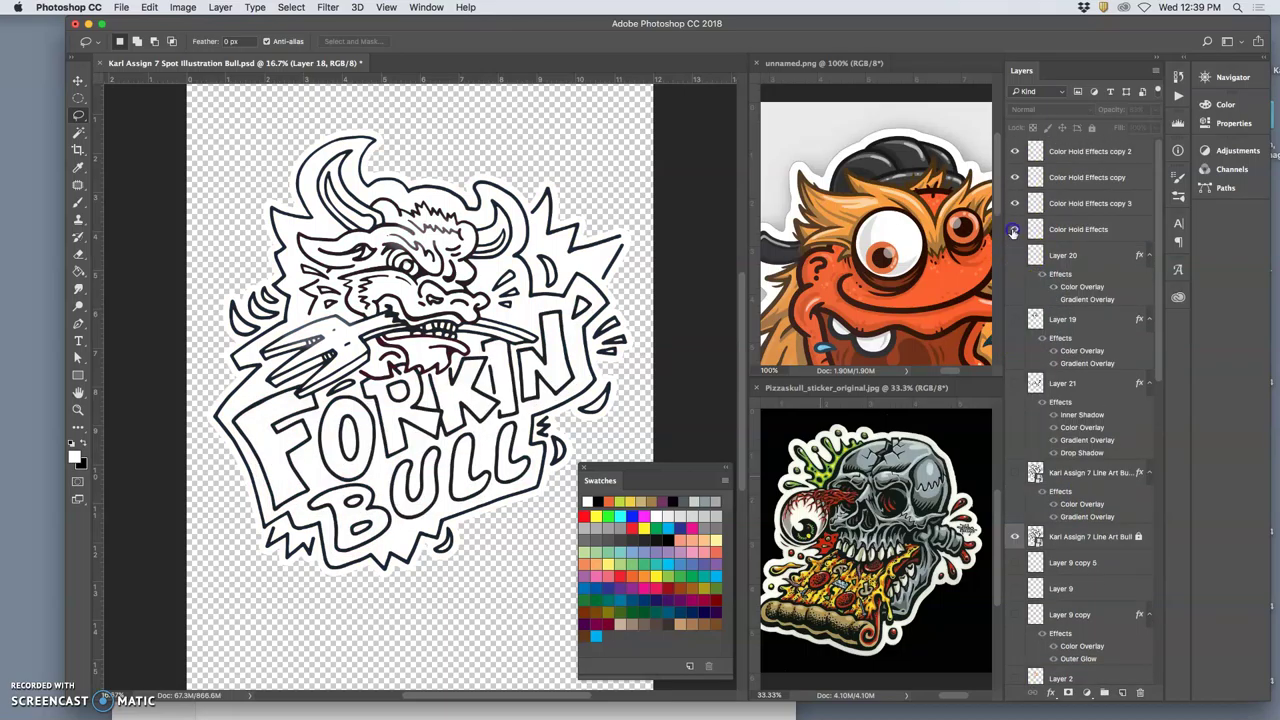
drag(1015, 203, 1015, 151)
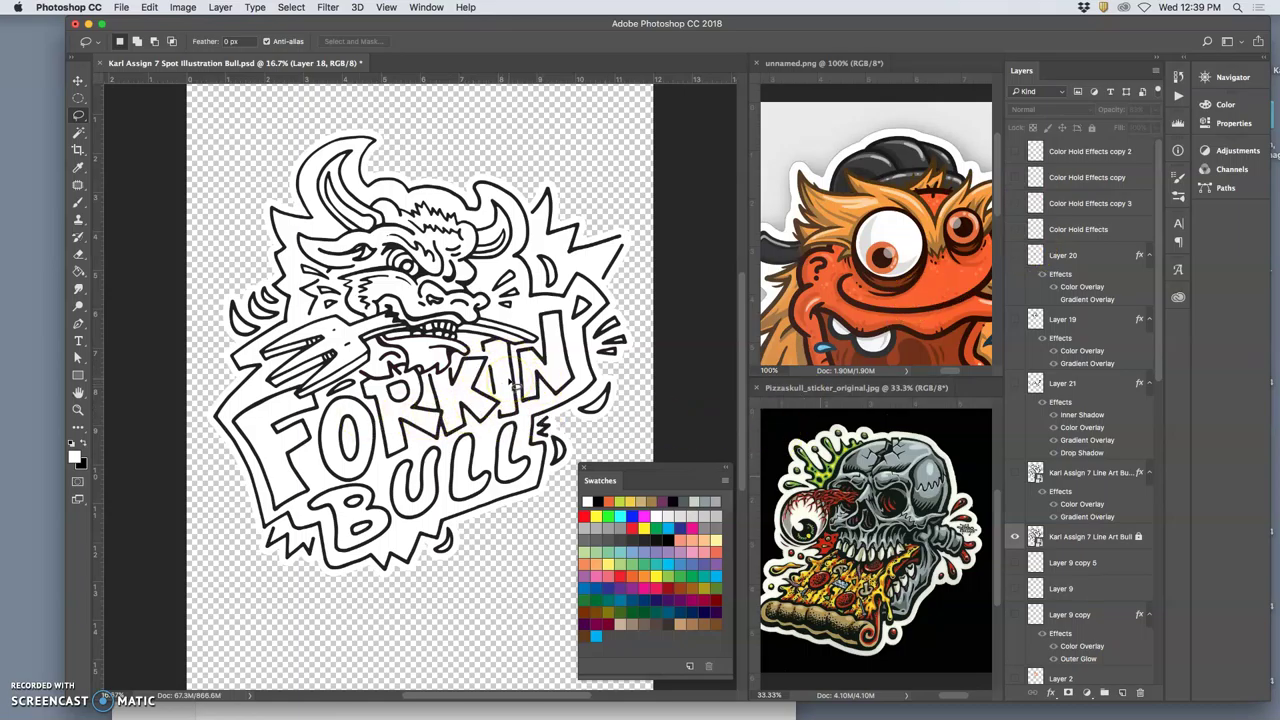
Save the black line art to the Desktop as a PNG copy, adding "ine Art" to the end of the file name.
click(458, 427)
click(120, 7)
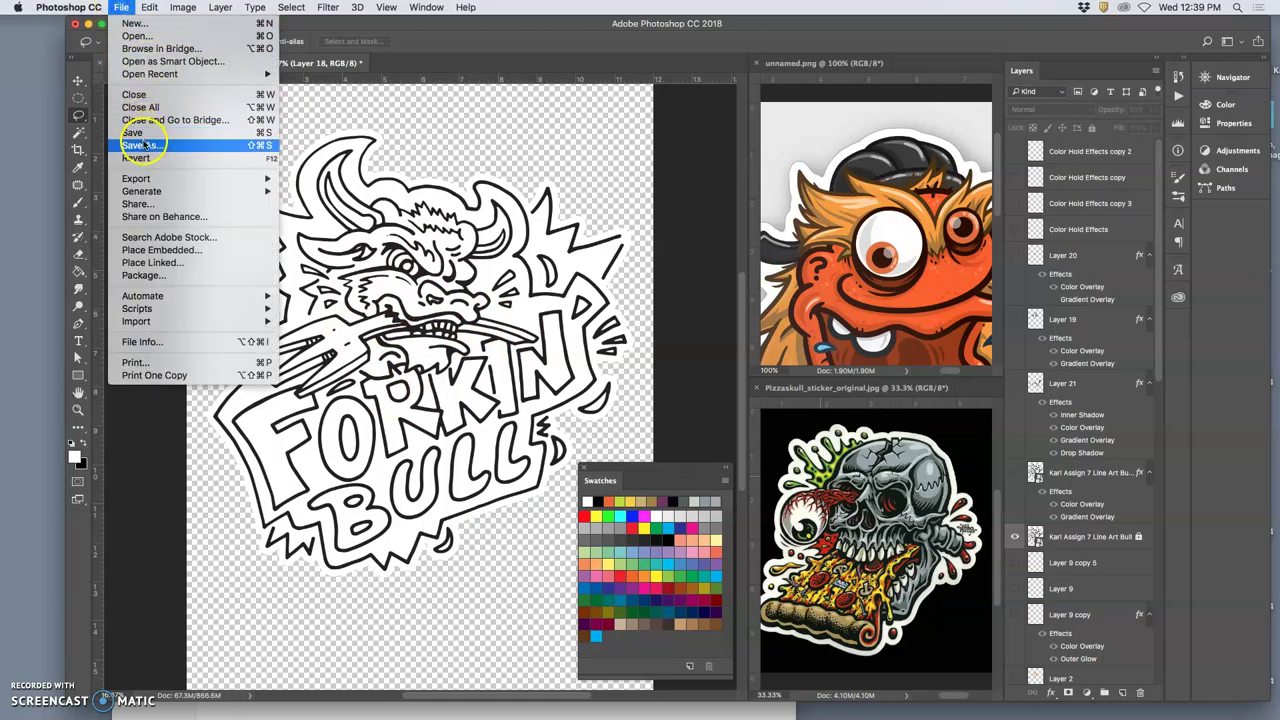
click(336, 160)
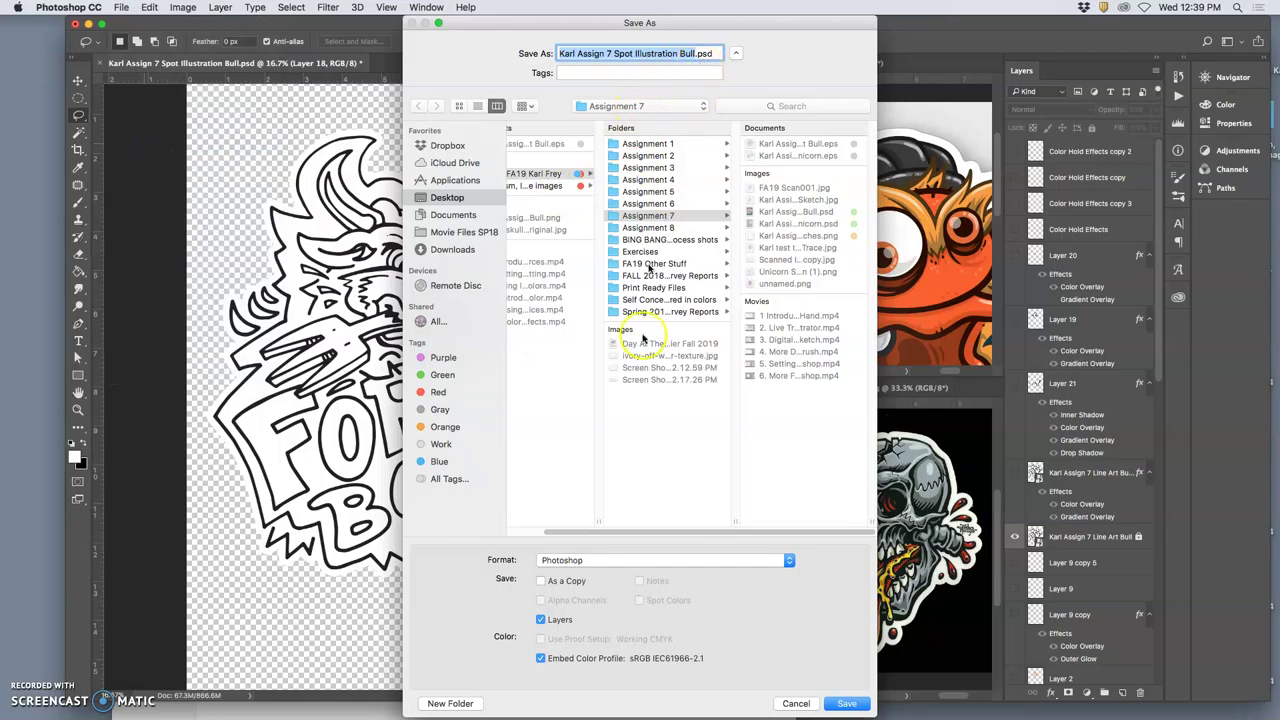
click(601, 562)
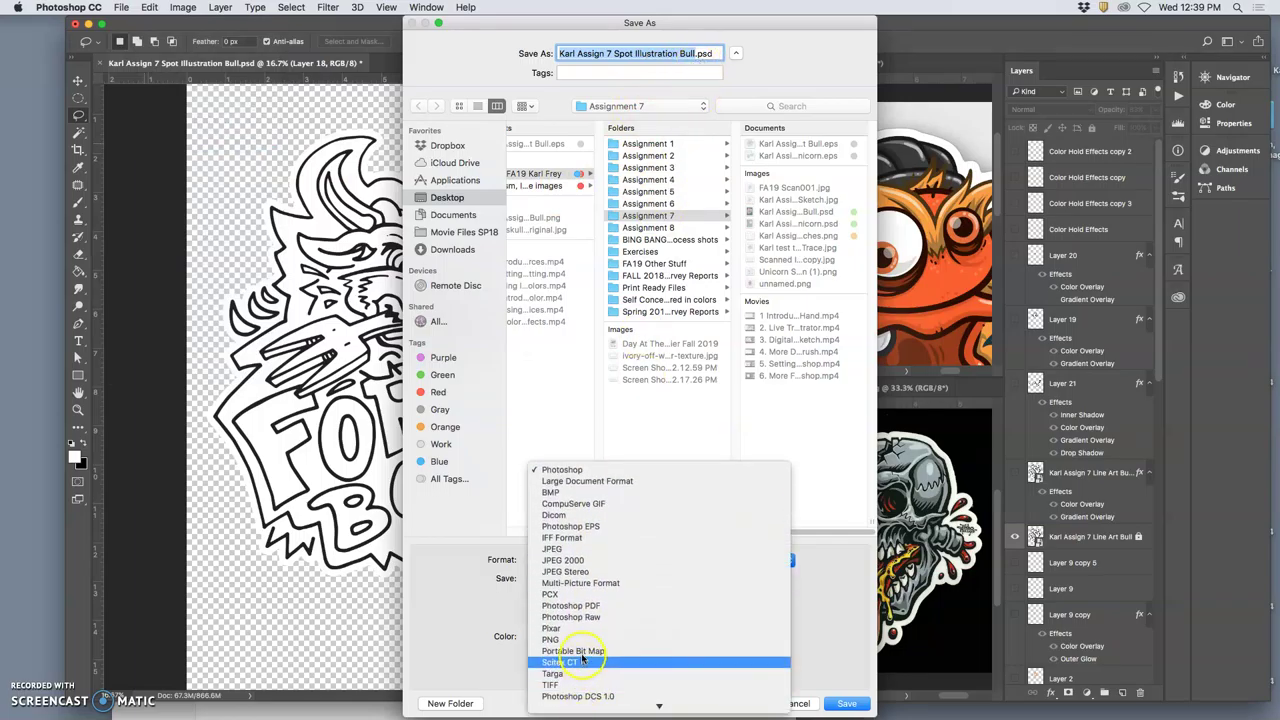
click(578, 641)
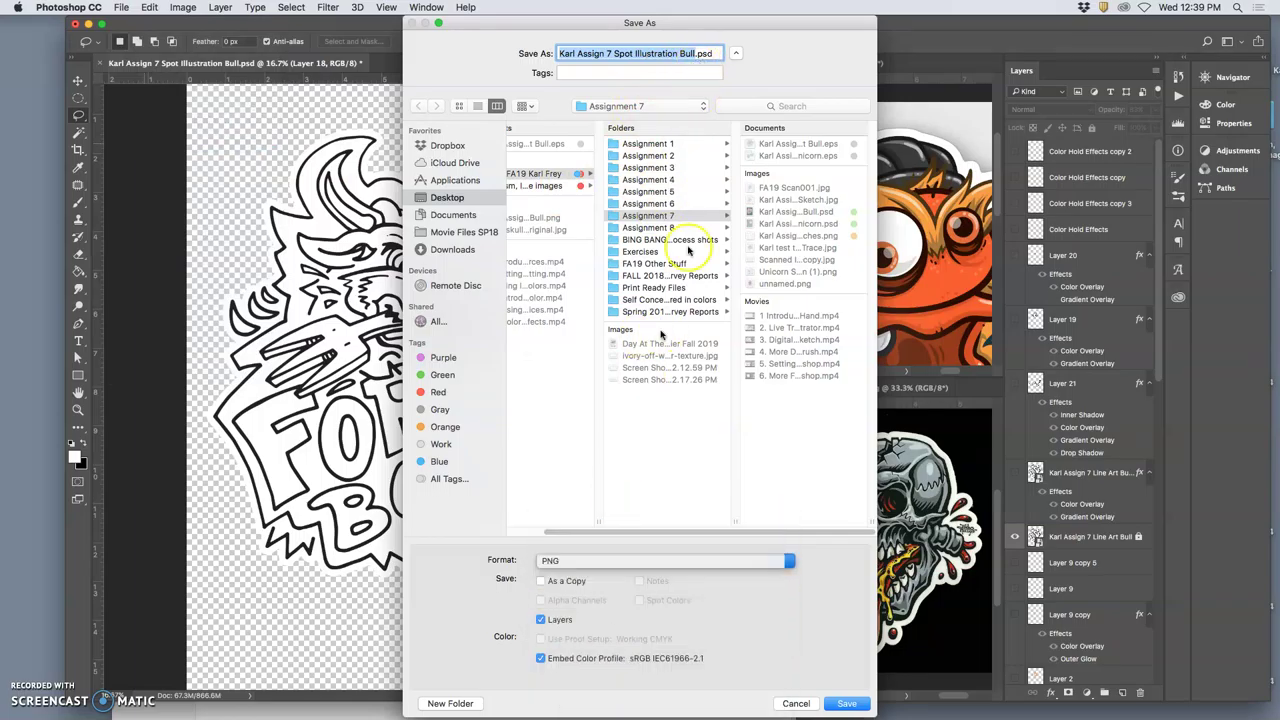
click(694, 55)
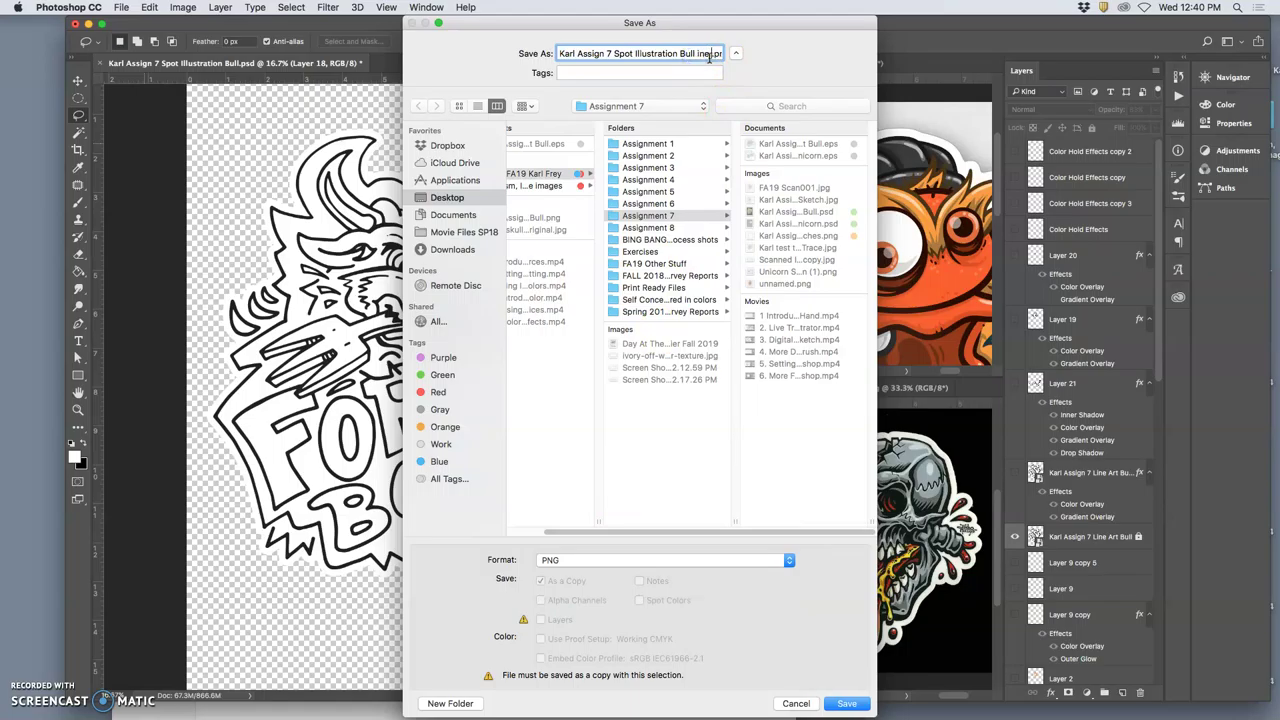
key(Right)
key(Right)
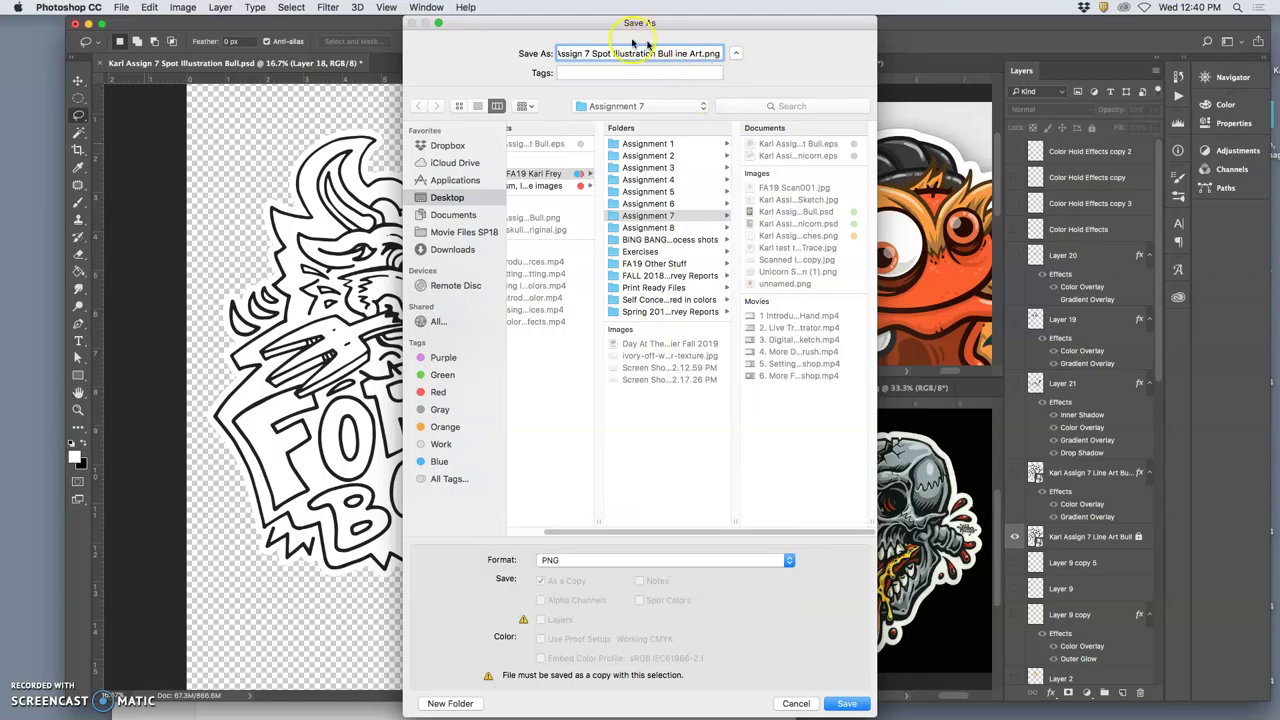
click(846, 705)
click(846, 705)
click(730, 320)
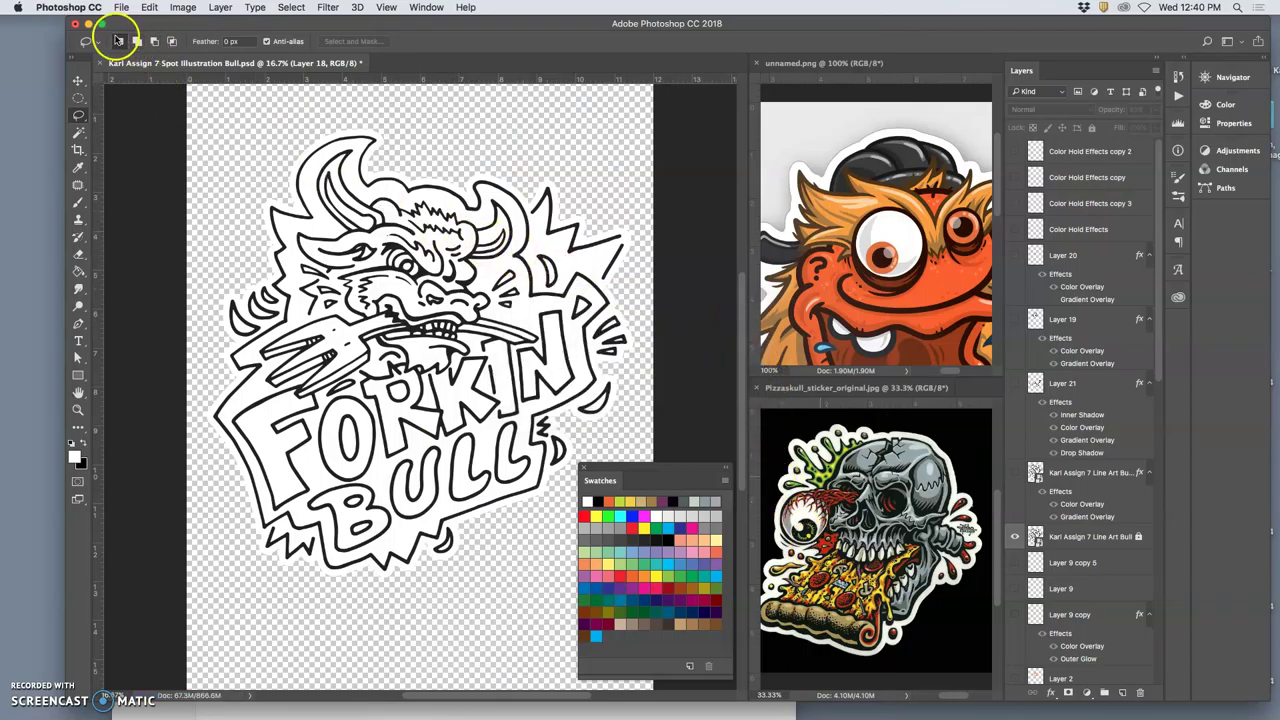
Switch to Finder, copy the Assign 7 Sketch.jpg from the Assignment 7 folder to the desktop, and line up both exported PNGs beneath it.
click(88, 23)
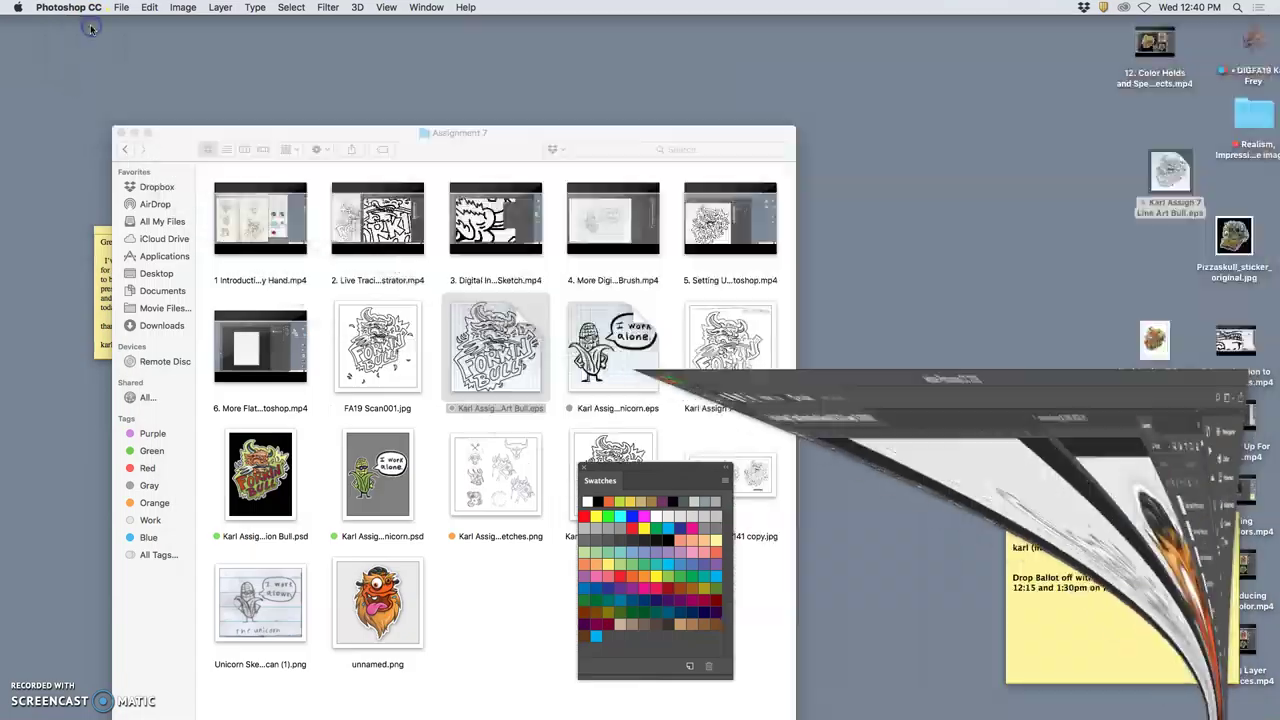
click(640, 419)
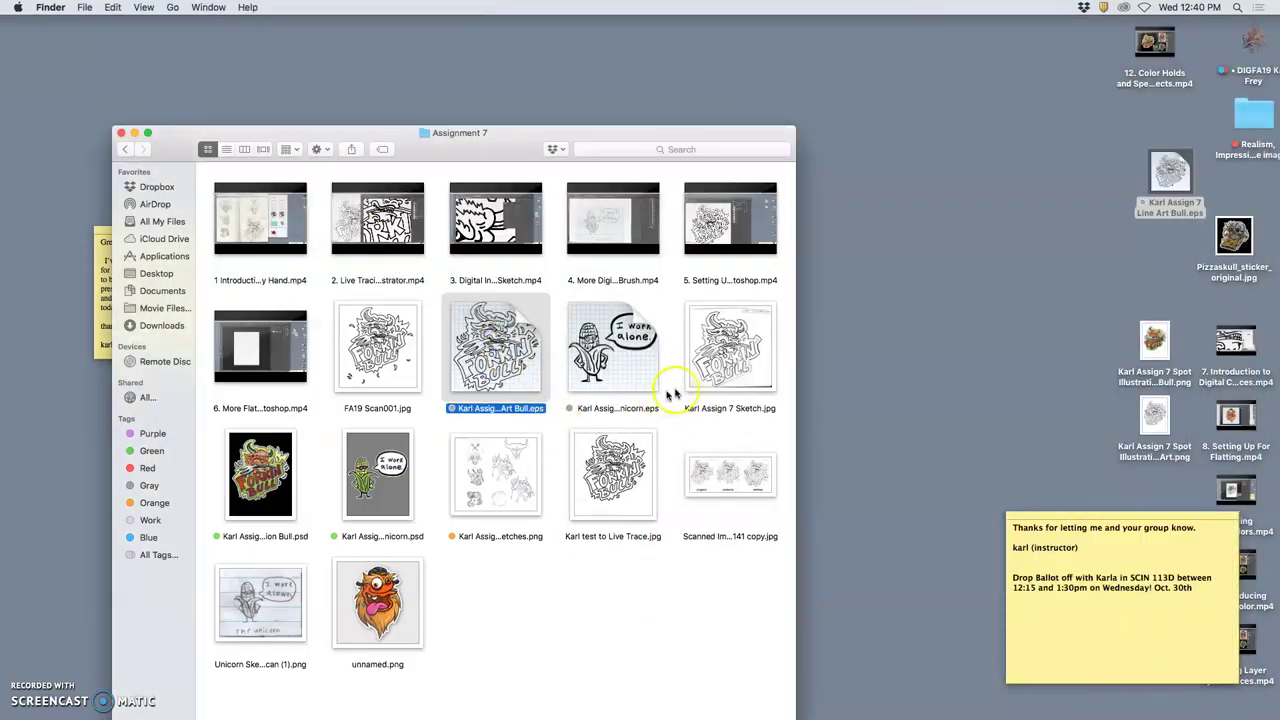
mouse_move(722, 362)
mouse_down()
mouse_move(830, 318)
mouse_move(962, 200)
mouse_up()
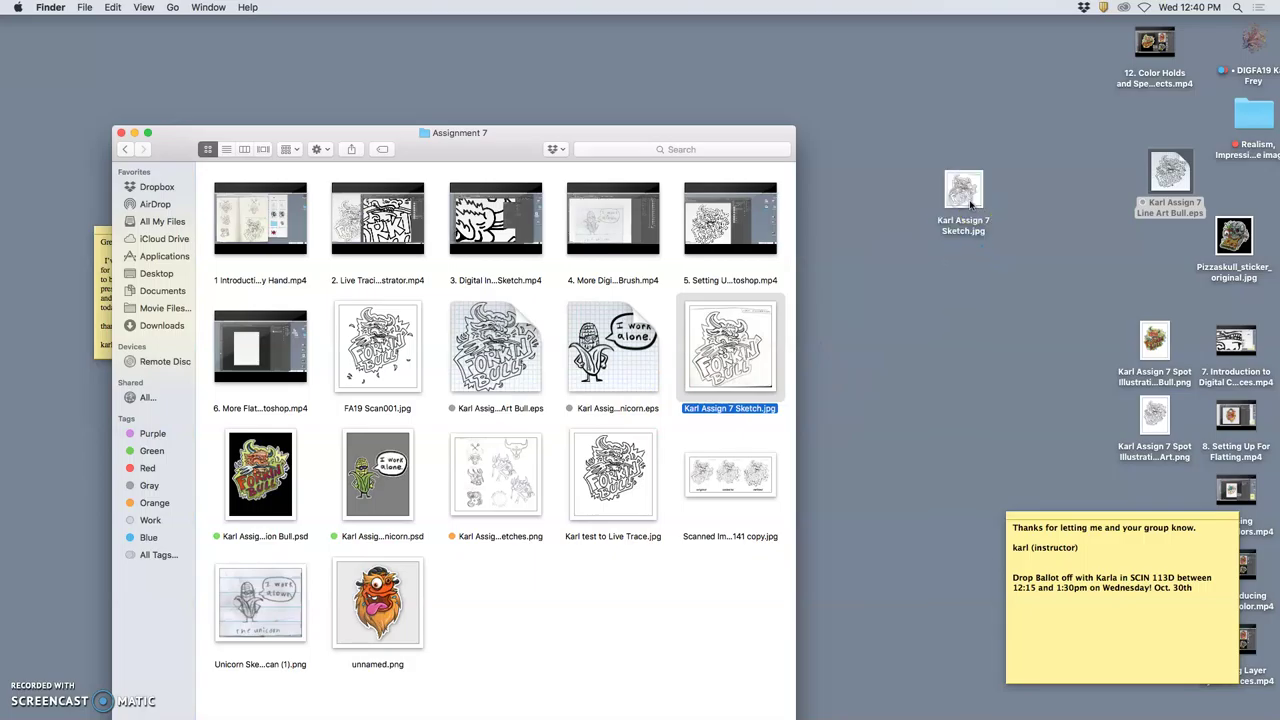
drag(1147, 418, 961, 270)
drag(1165, 356, 979, 375)
Open the sketch and the two PNGs in Preview and compare the pencil sketch, line art and full-color versions.
mouse_move(915, 158)
mouse_down()
mouse_move(1000, 320)
mouse_move(1005, 405)
mouse_up()
double_click(975, 208)
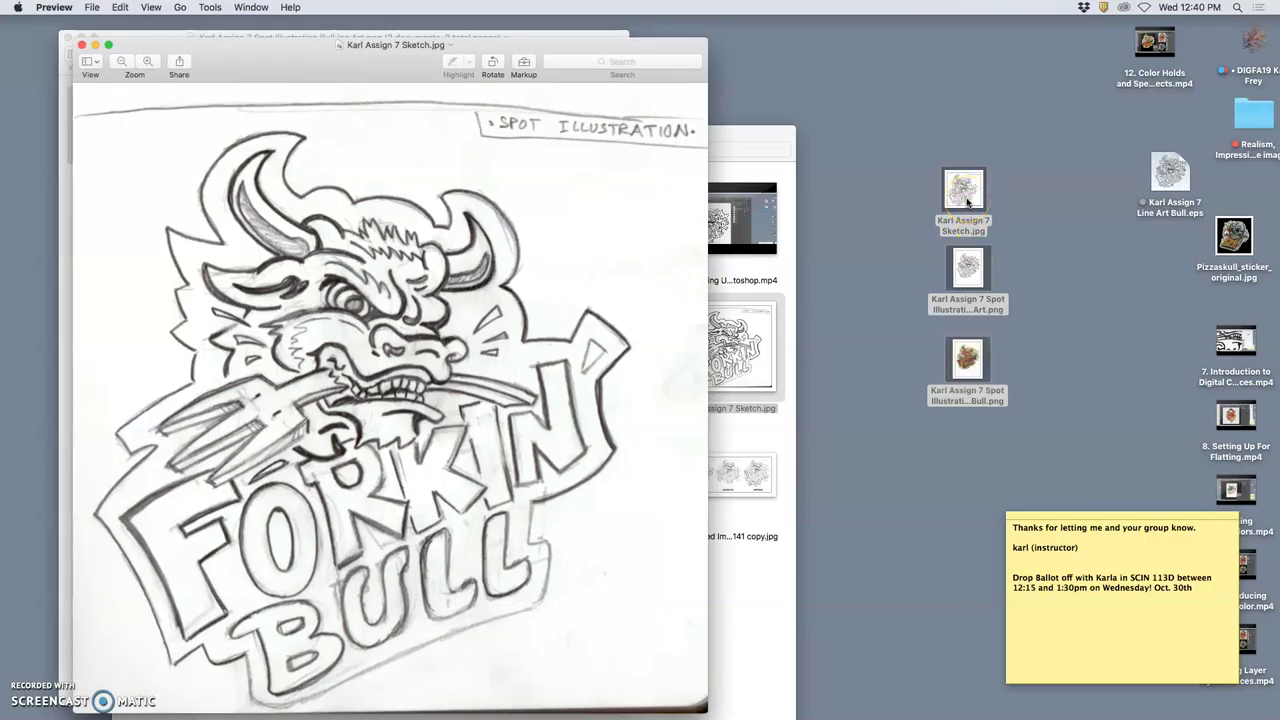
drag(547, 50, 441, 50)
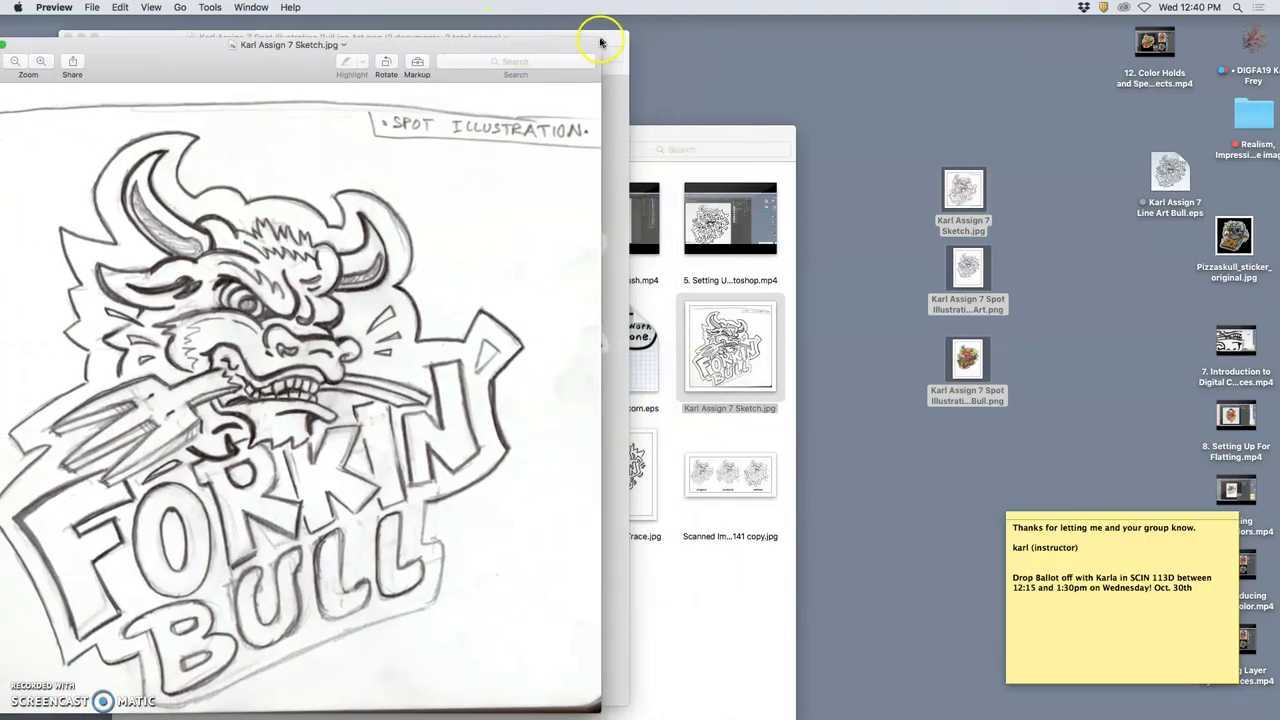
double_click(967, 270)
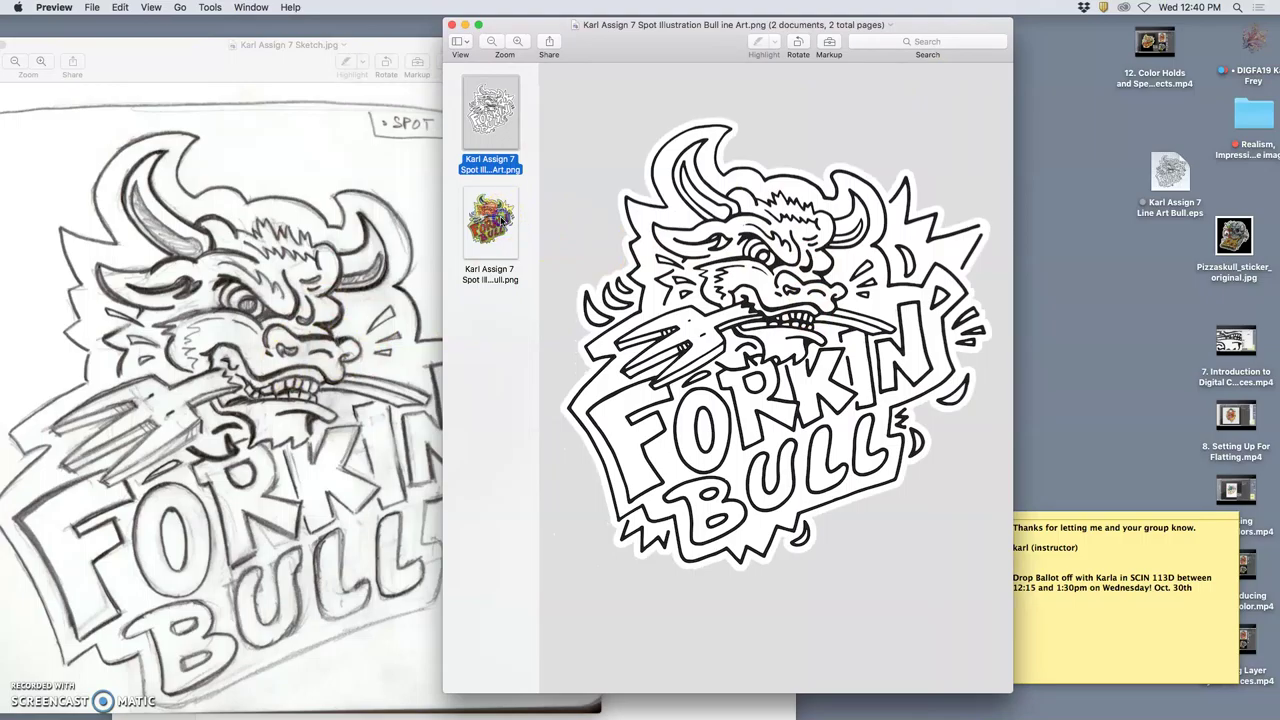
click(502, 220)
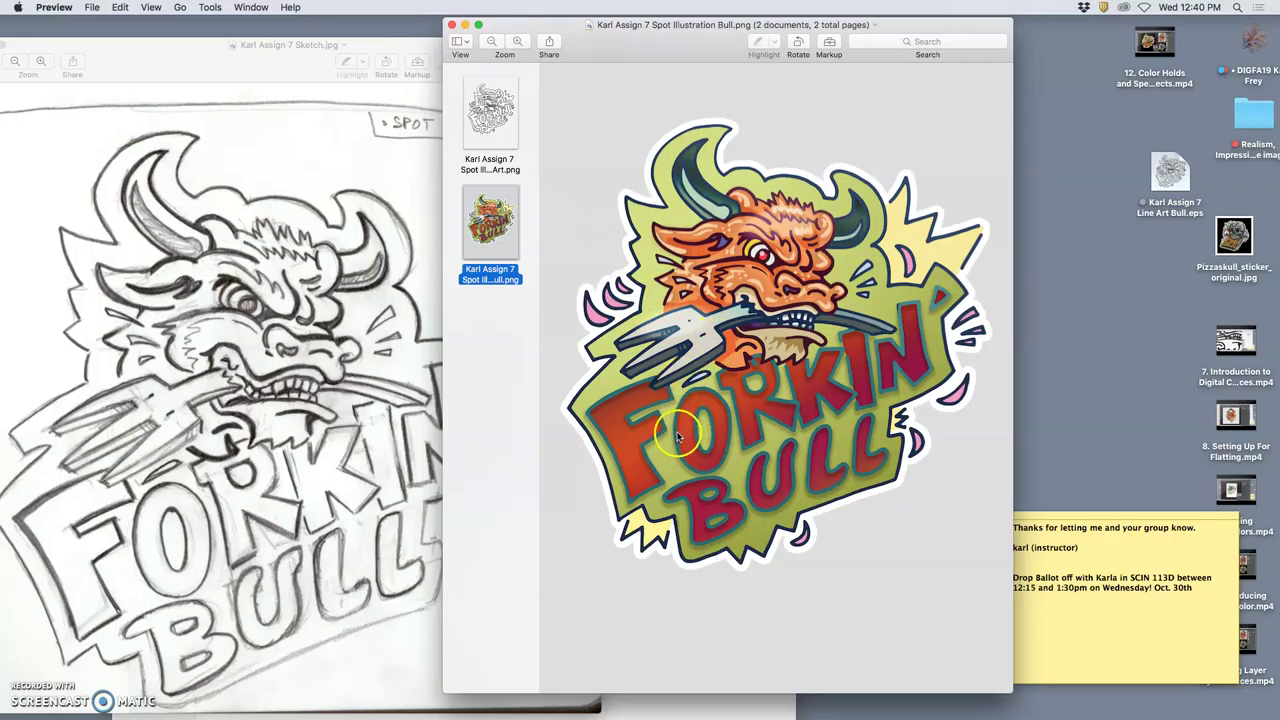
Close the Preview windows and move the Assignment 7 folder window clear of the other desktop items.
click(451, 25)
double_click(72, 48)
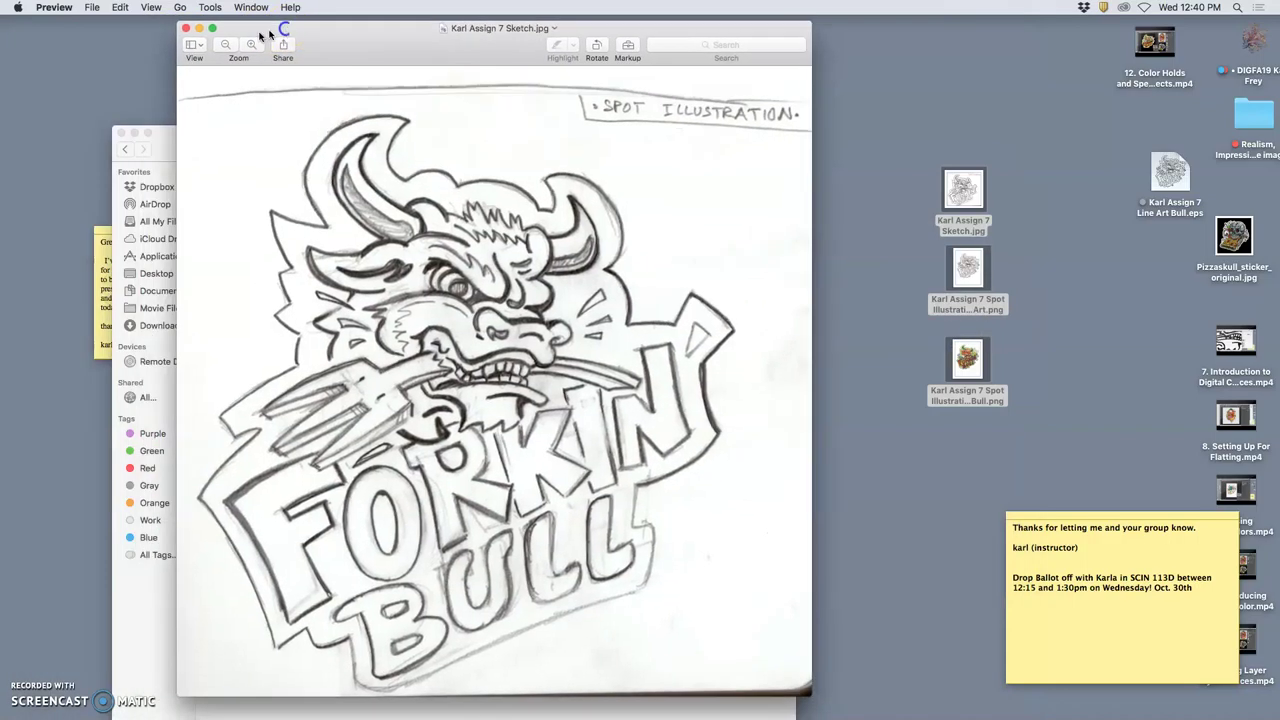
click(184, 28)
drag(470, 158, 543, 115)
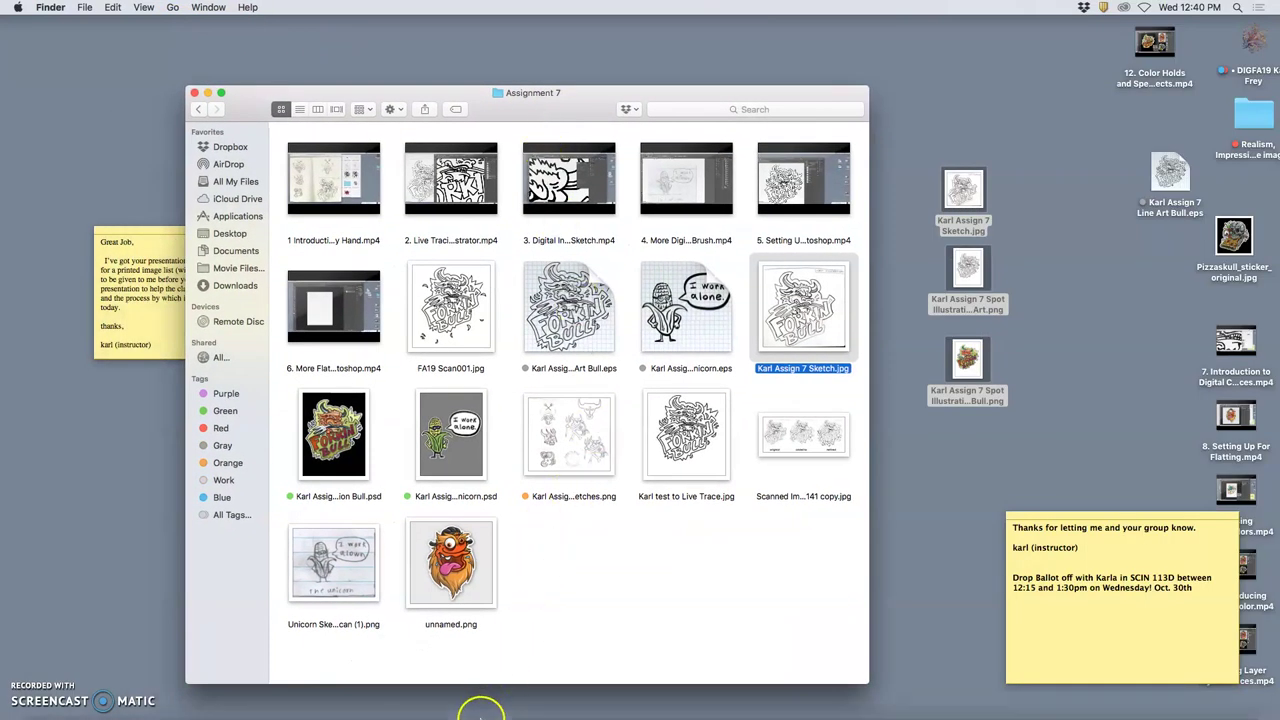
Switch to Chrome and bring up the Photobucket album of Past Student Examples for Assignment 7 Spot Illustration.
mouse_move(406, 705)
click(175, 703)
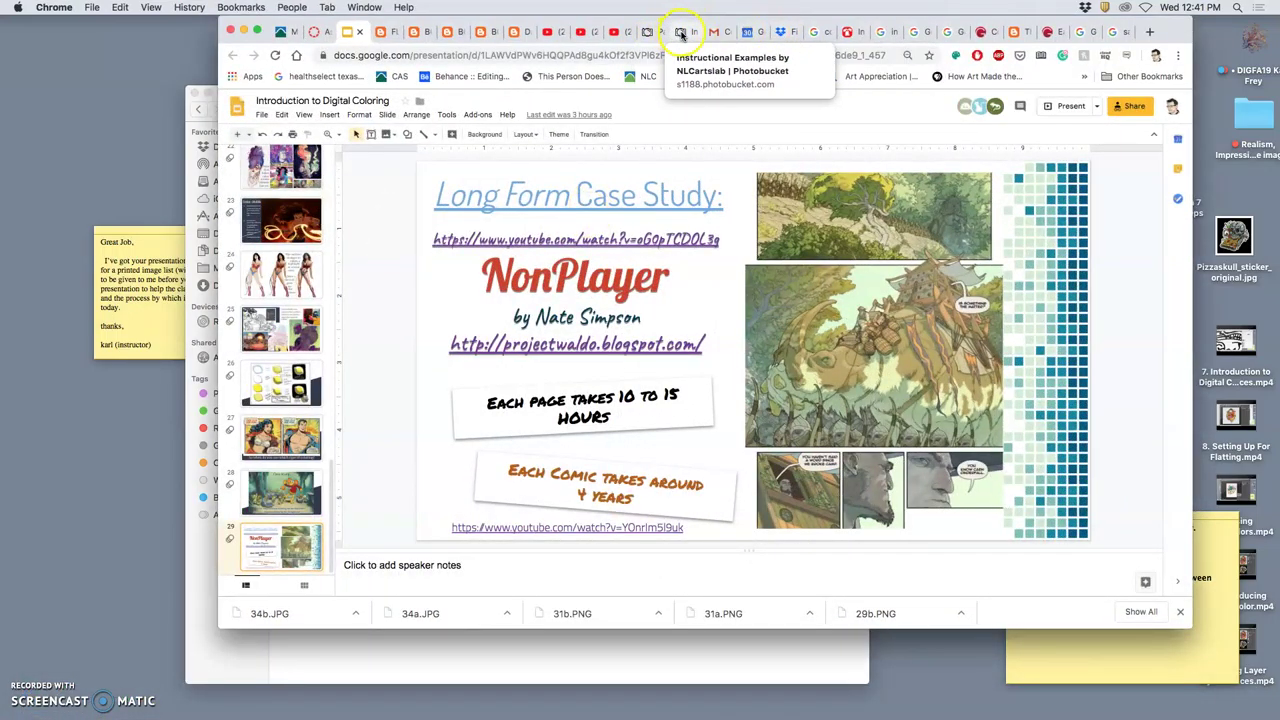
click(684, 33)
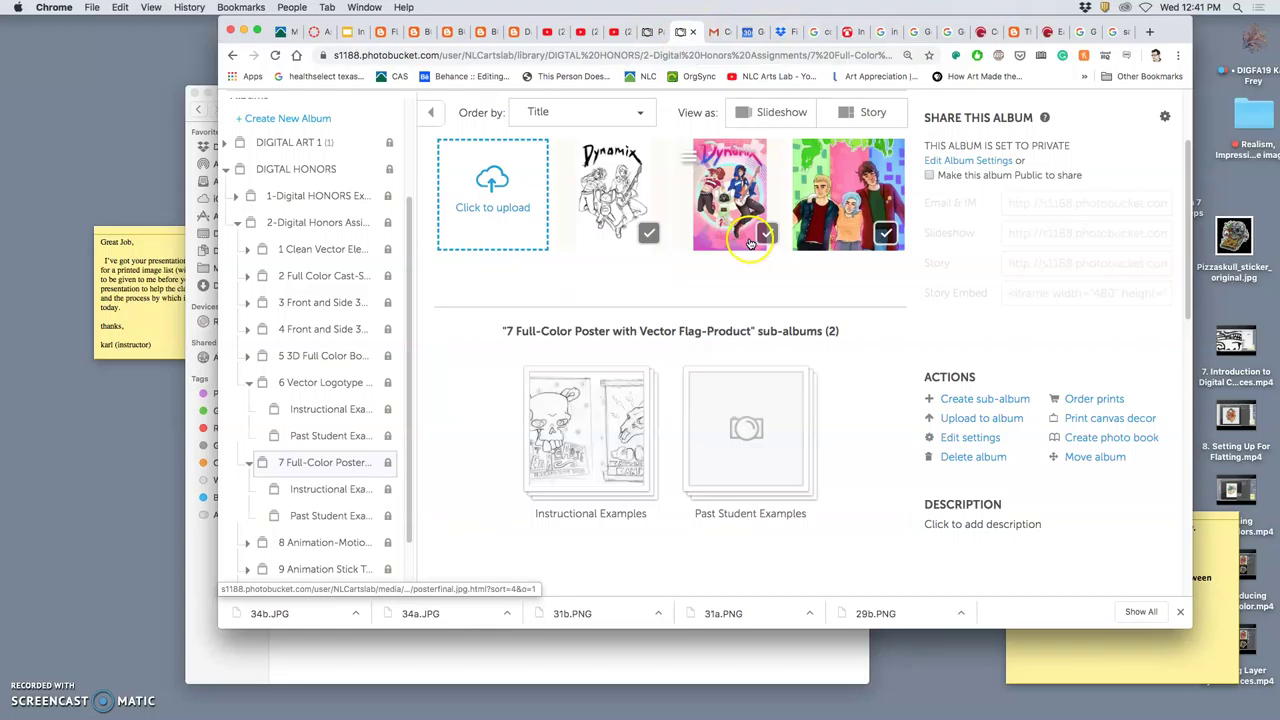
click(650, 32)
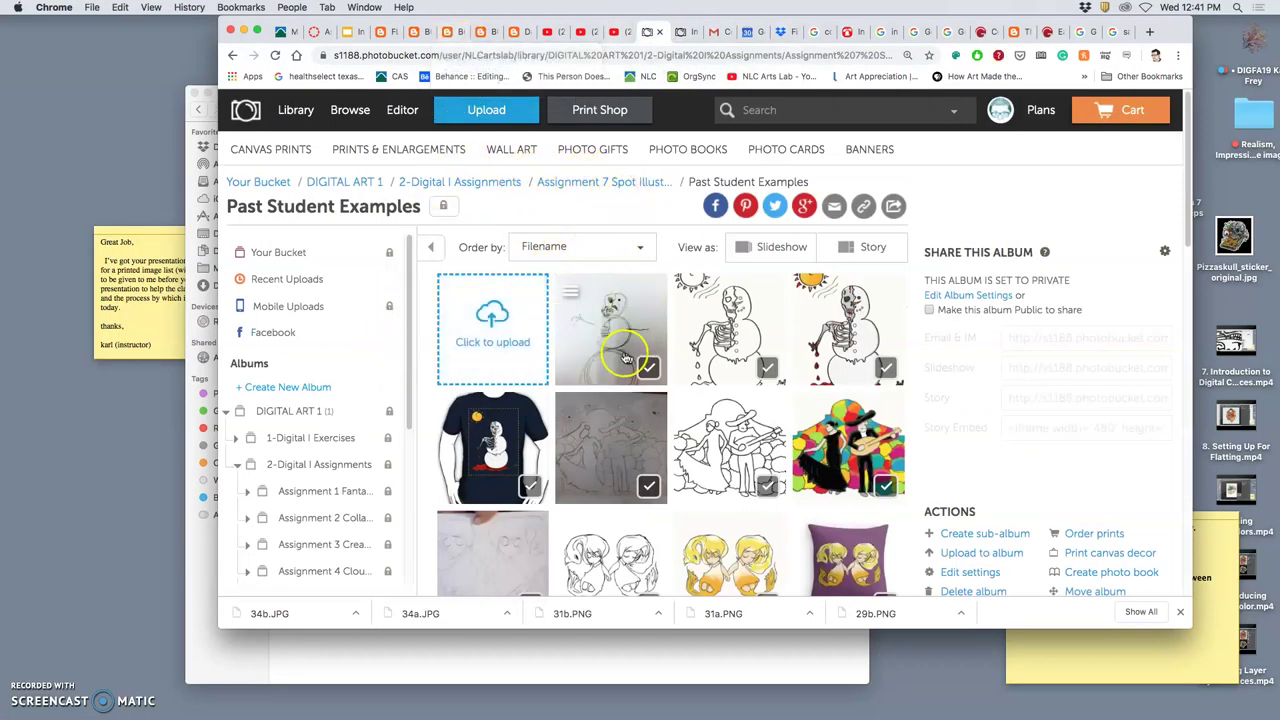
Open the Instructional Examples sub-album under Assignment 7 Spot Illustration and go to its page 3.
scroll(300, 478, down, 5)
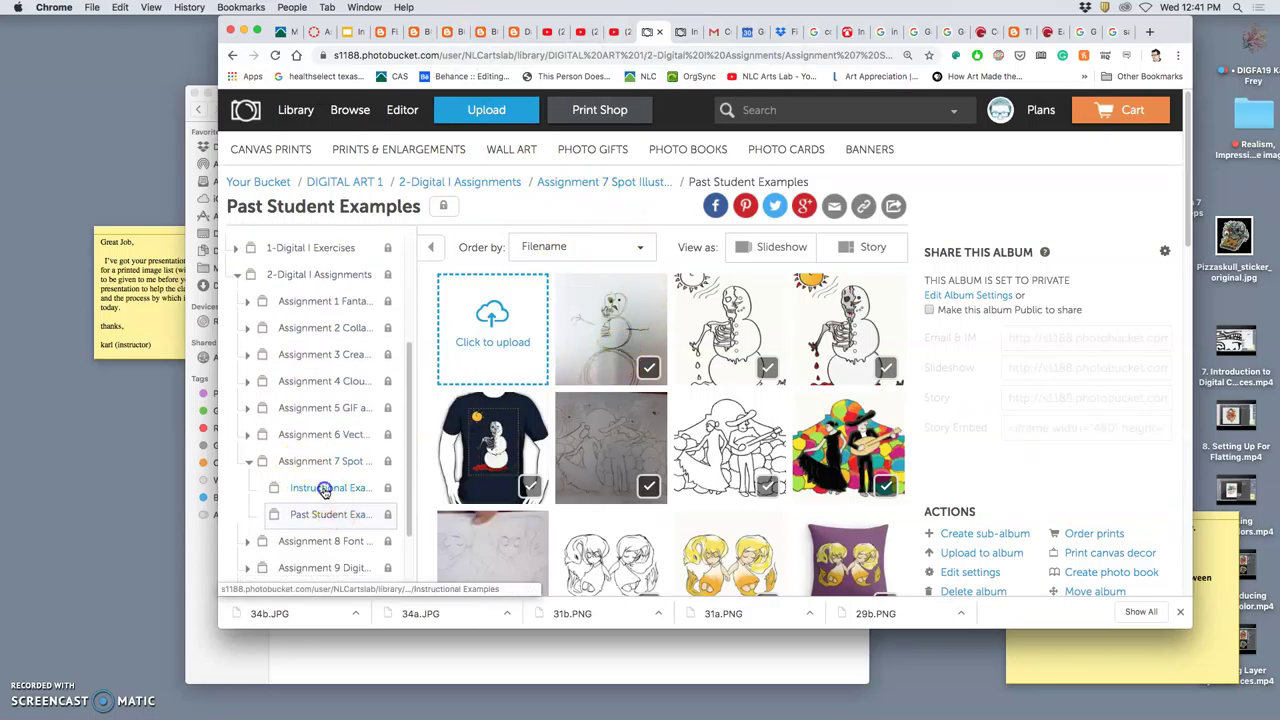
click(323, 487)
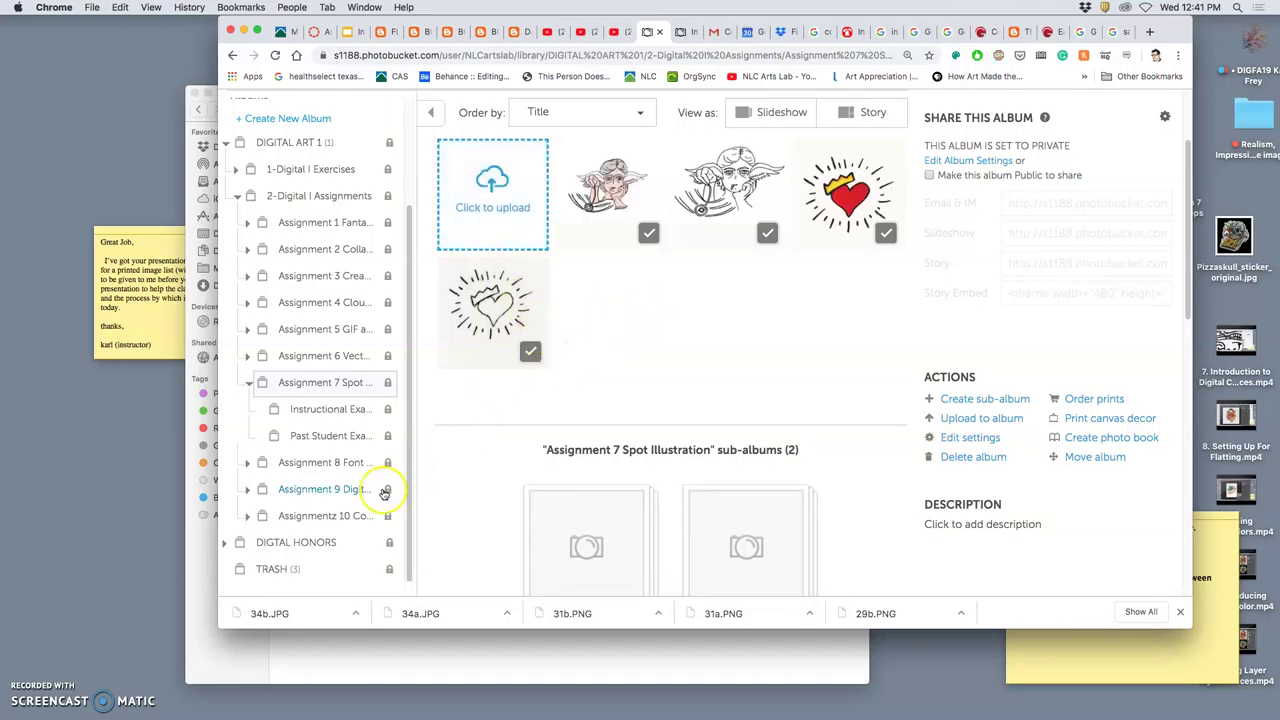
click(330, 410)
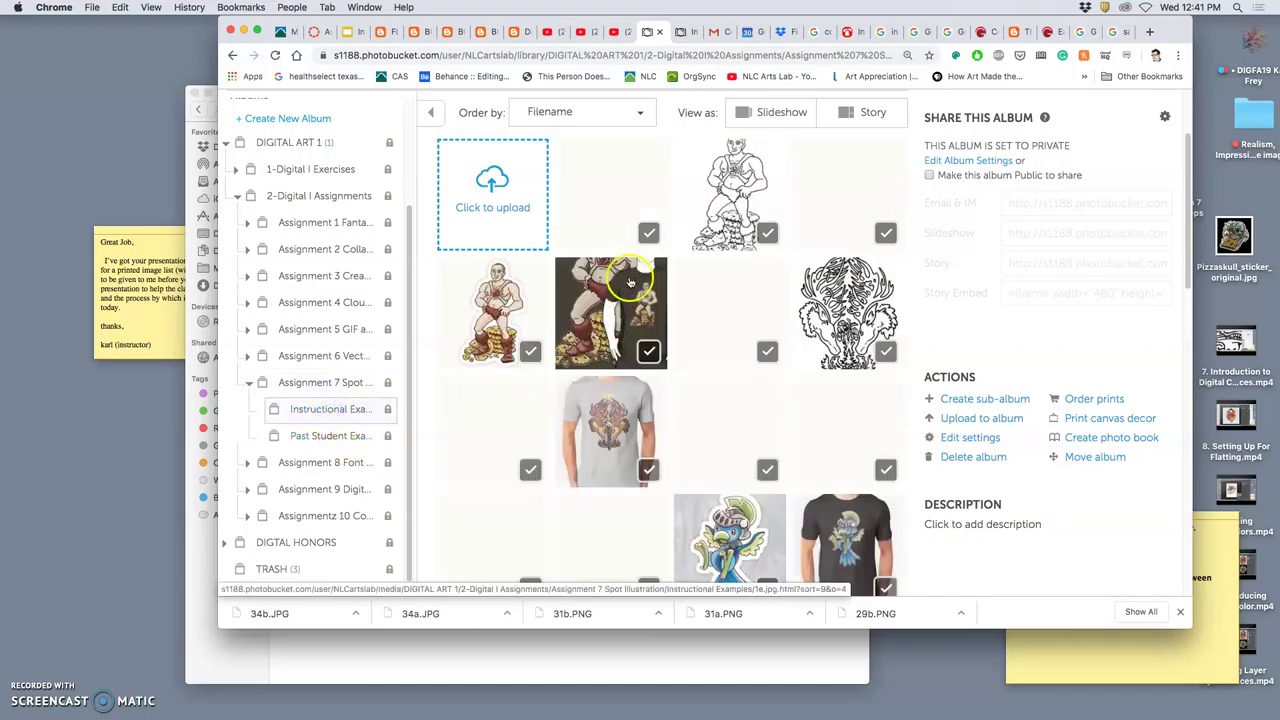
scroll(650, 322, down, 5)
scroll(650, 322, down, 3)
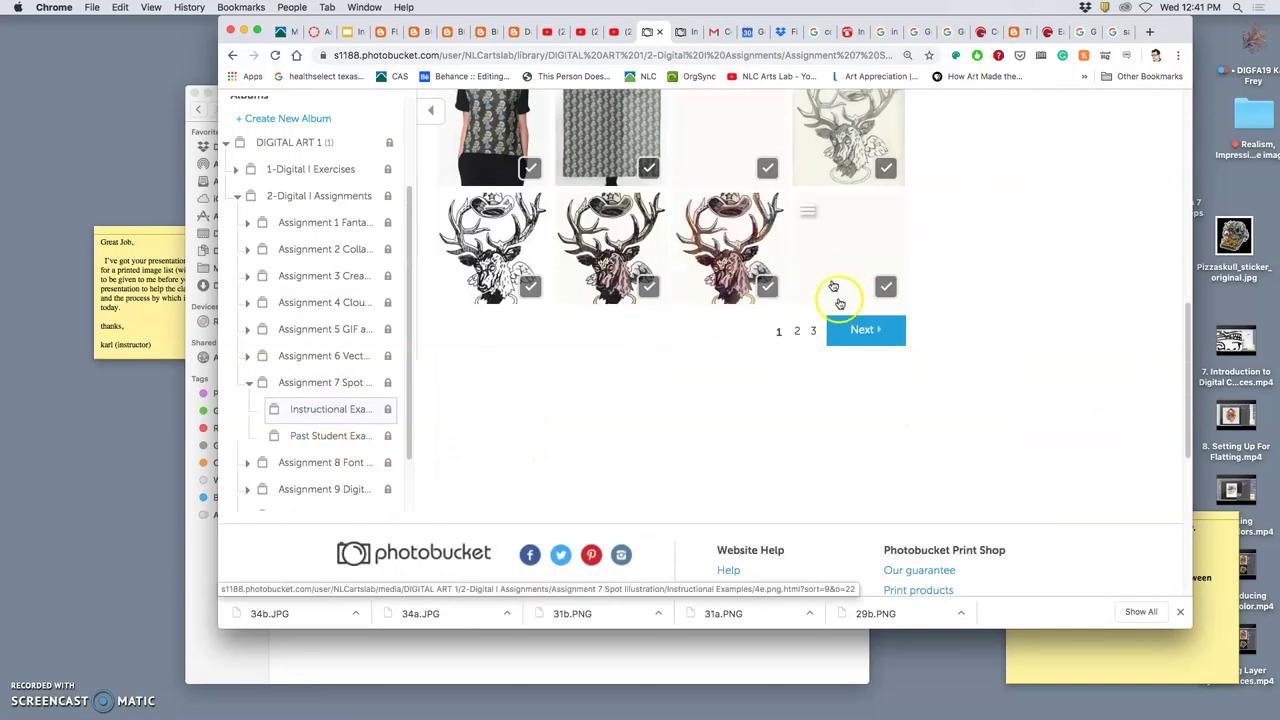
click(813, 333)
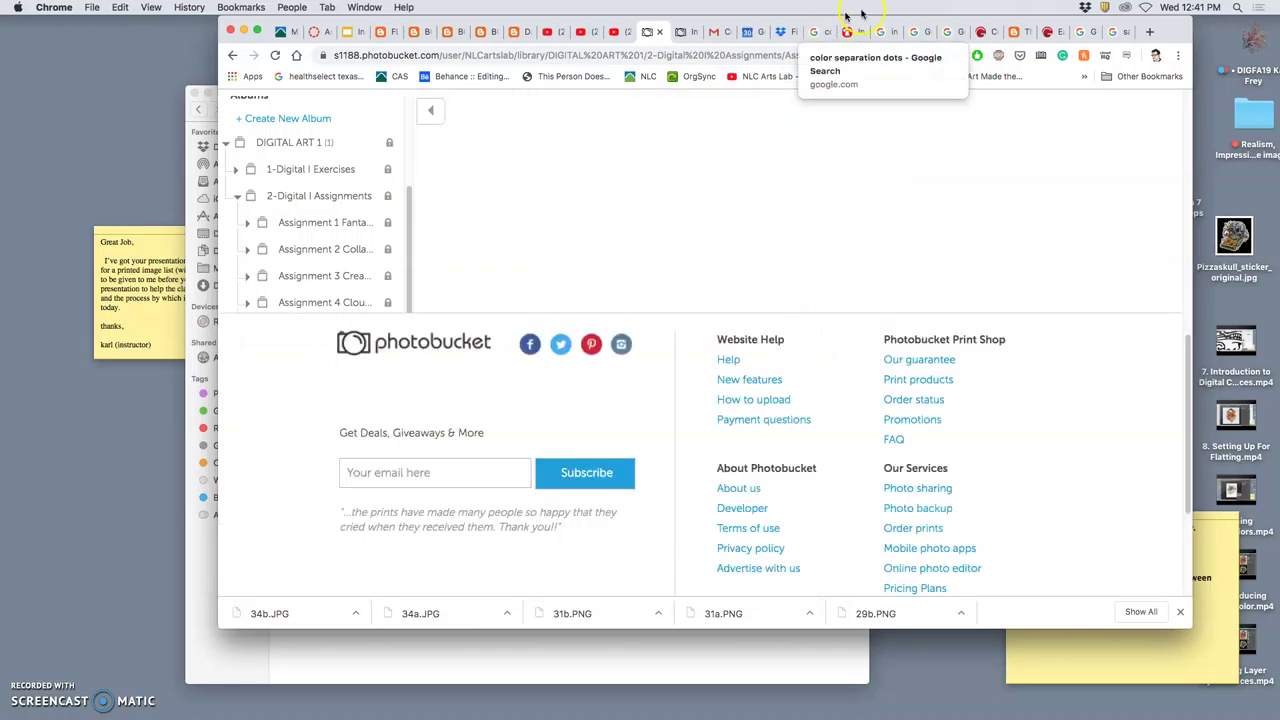
Move the browser window clear of the desktop files and upload the sketch and both PNGs to the Instructional Examples album.
drag(1175, 30, 899, 46)
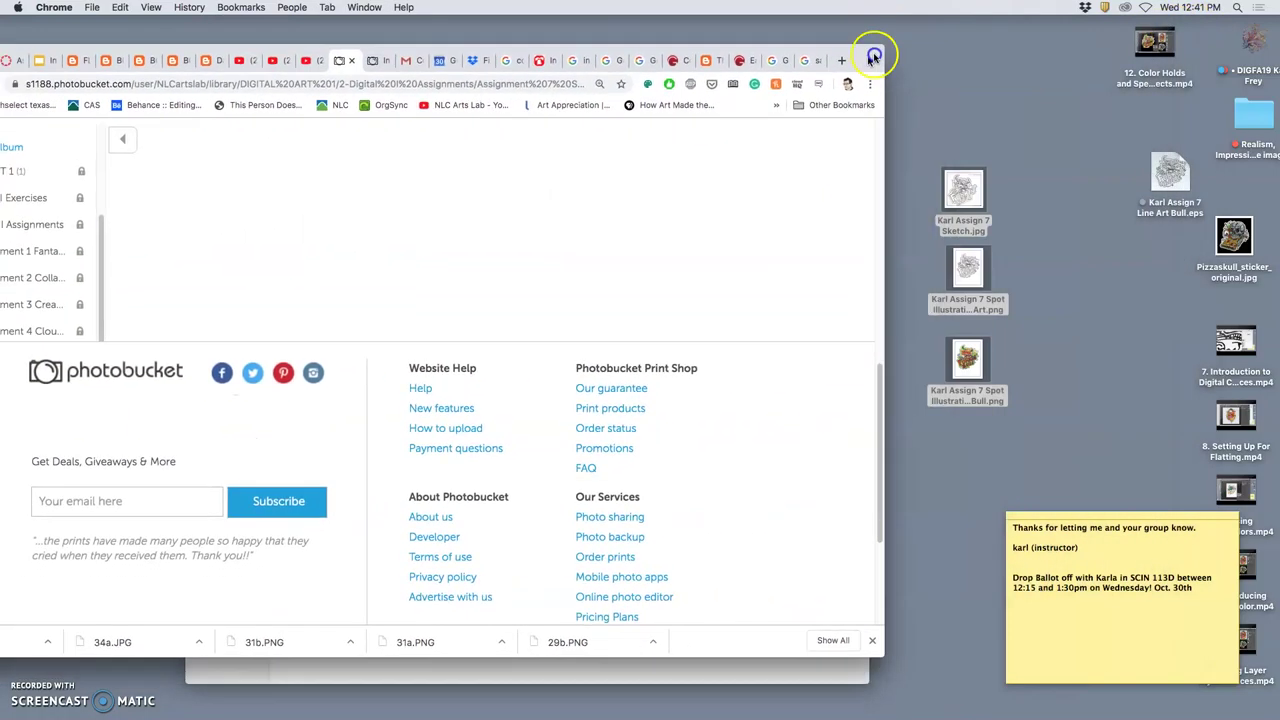
scroll(650, 200, up, 10)
scroll(645, 205, down, 1)
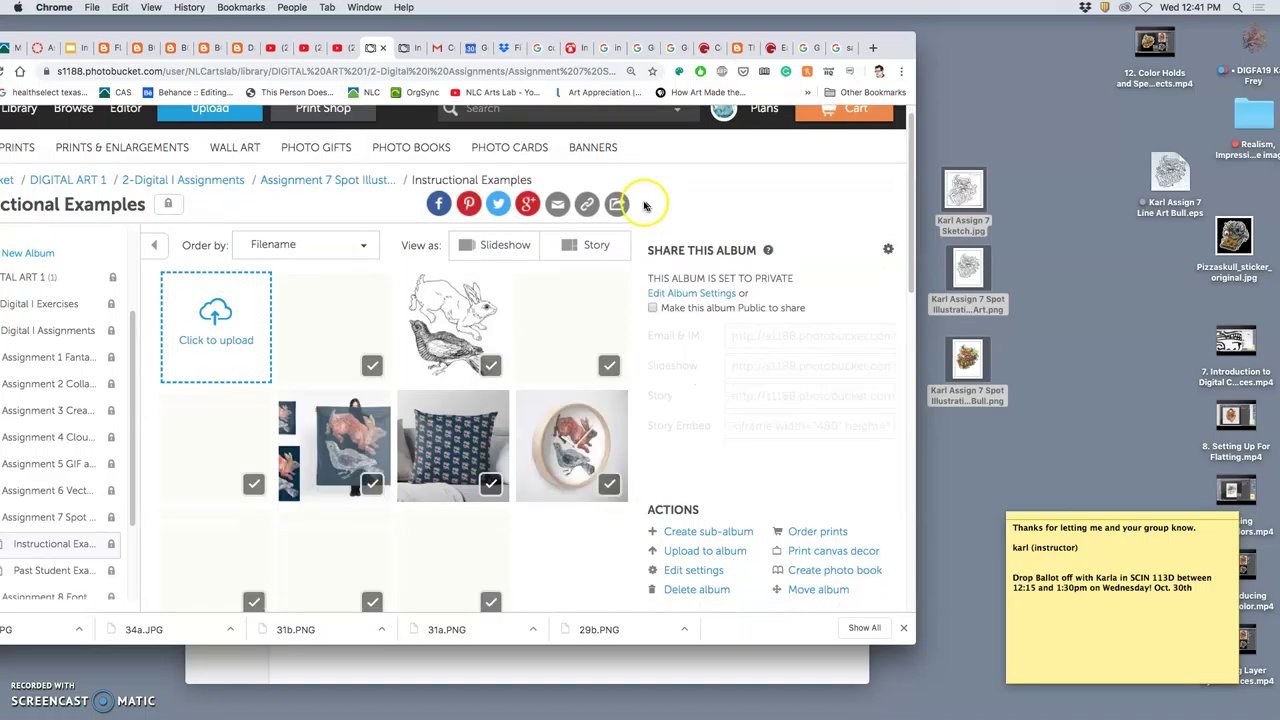
drag(973, 190, 458, 325)
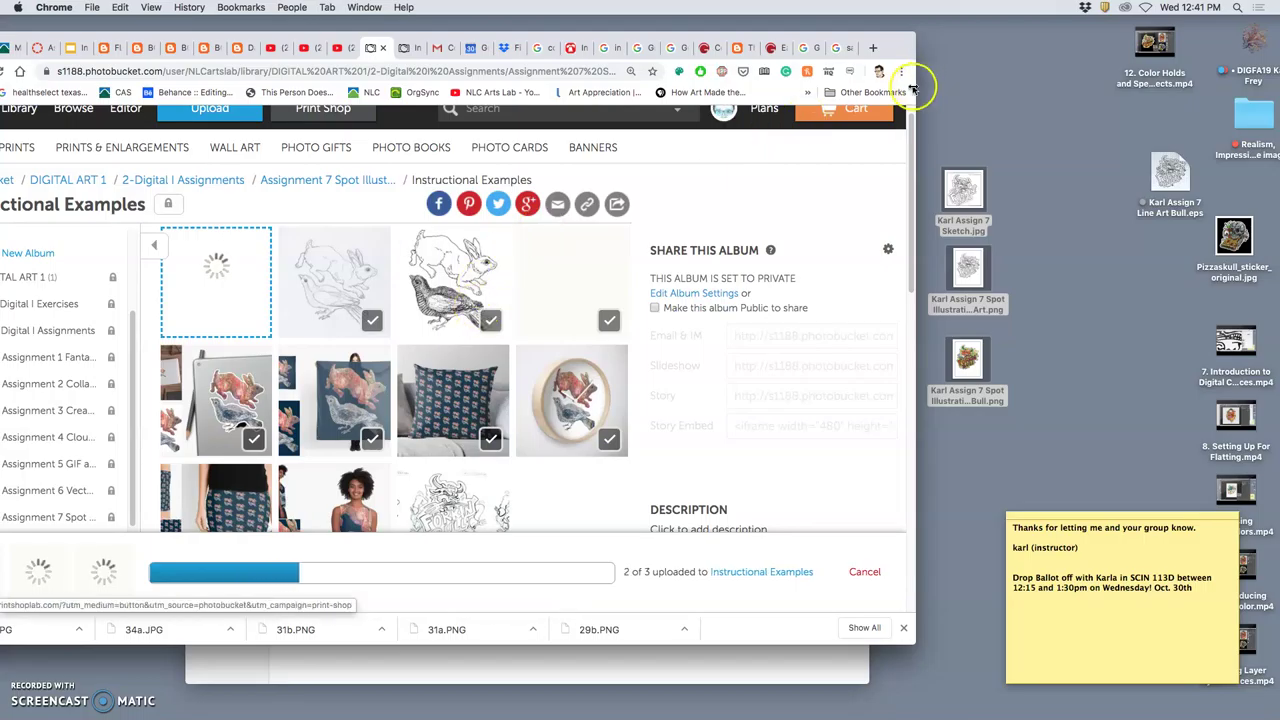
Bring the whole browser window back into view and look for the uploaded images at the end of the Instructional Examples album.
drag(899, 48, 1070, 49)
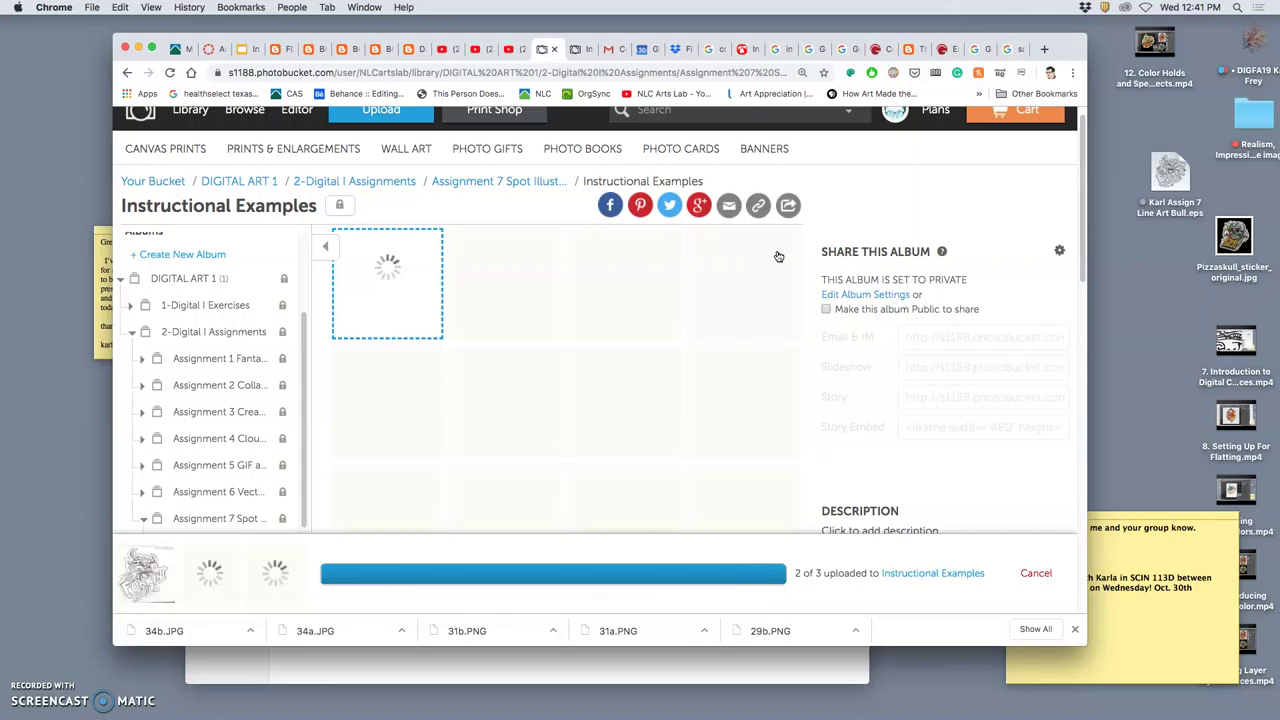
scroll(750, 280, down, 5)
click(702, 331)
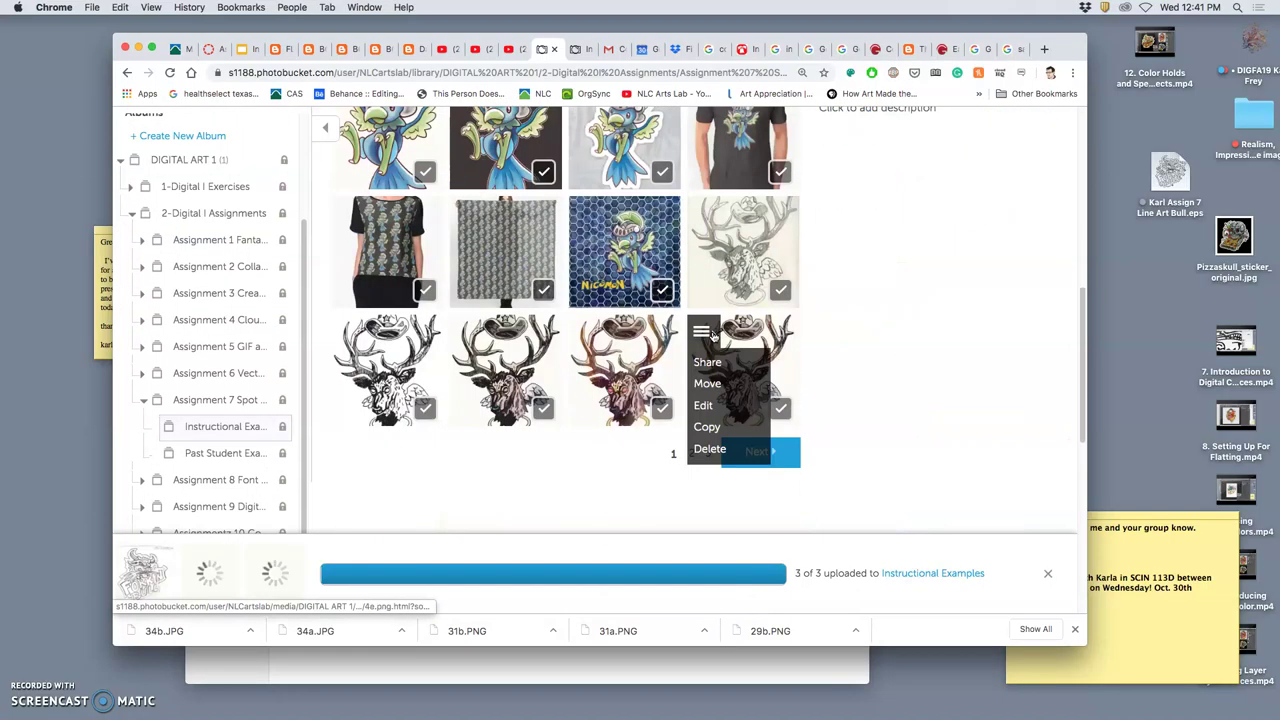